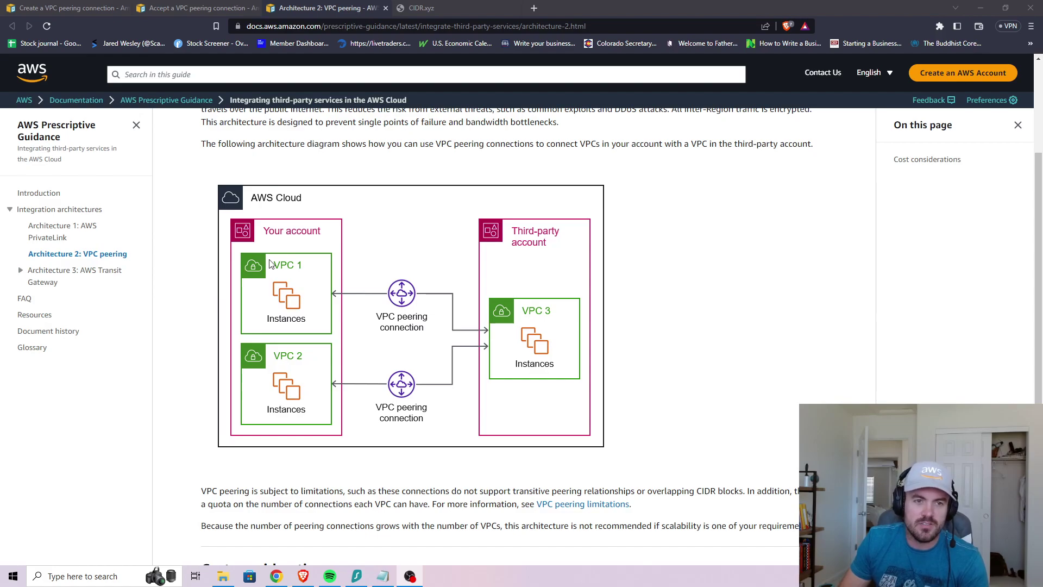
Step: Read the VPC peering documentation, covering the prerequisites and the procedure for VPCs in the same account and different Regions
{"action": "left_click", "coordinate": [76, 9]}
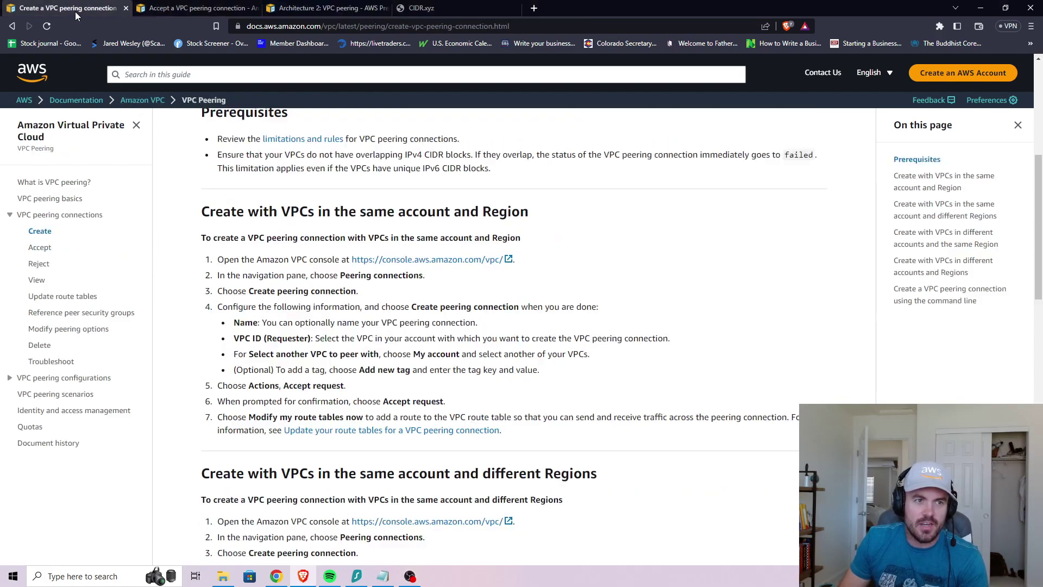
{"action": "scroll", "coordinate": [610, 241], "scroll_direction": "up", "scroll_amount": 3}
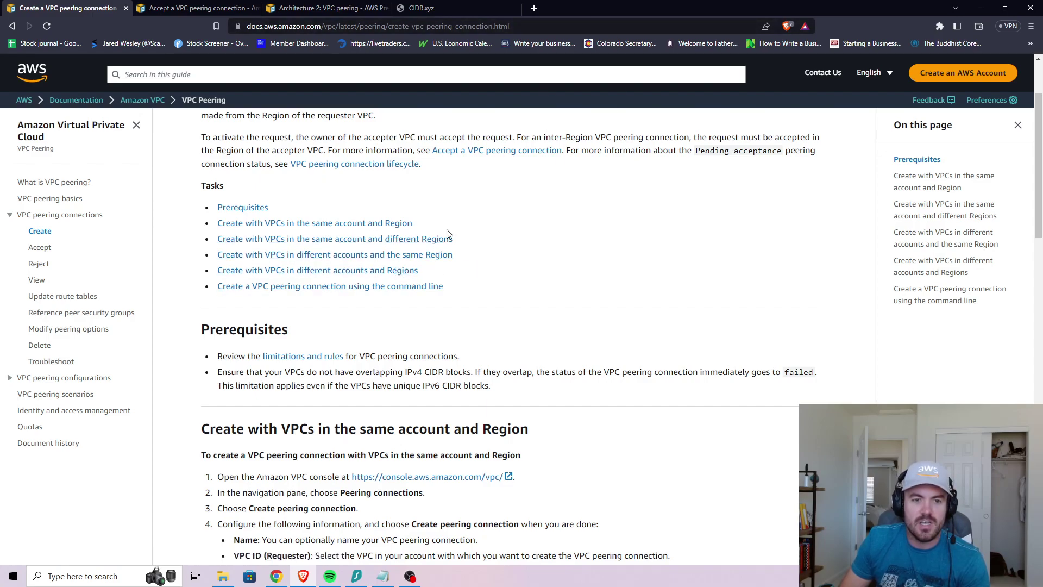
{"action": "scroll", "coordinate": [557, 295], "scroll_direction": "down", "scroll_amount": 2}
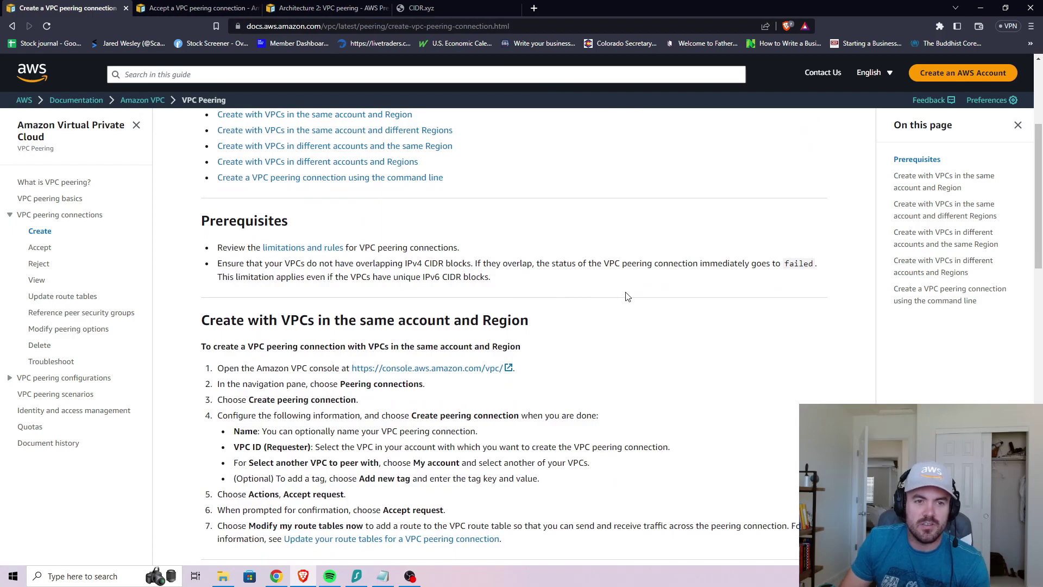
{"action": "scroll", "coordinate": [629, 304], "scroll_direction": "down", "scroll_amount": 2}
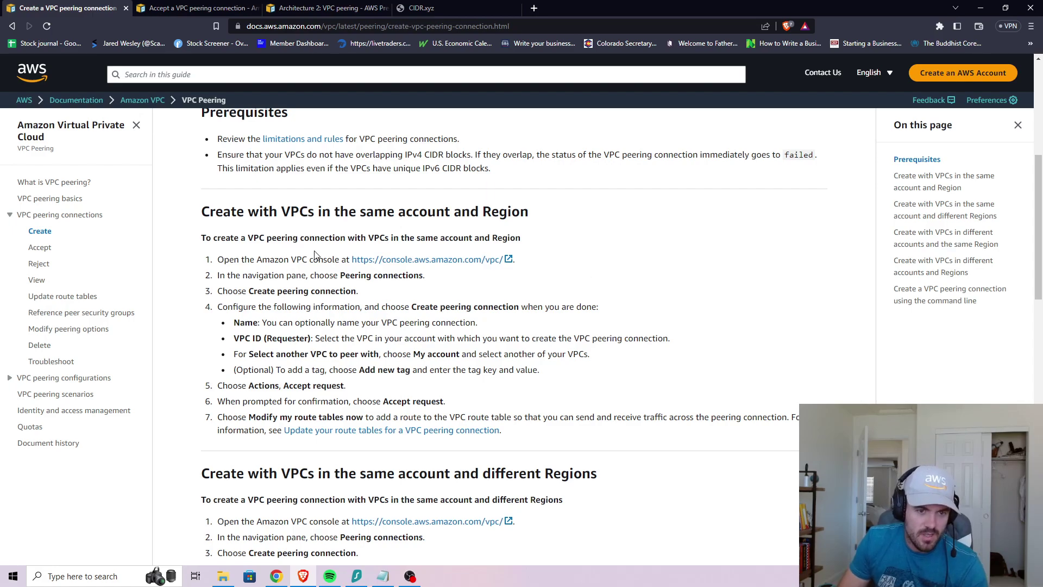
{"action": "scroll", "coordinate": [606, 204], "scroll_direction": "down", "scroll_amount": 6}
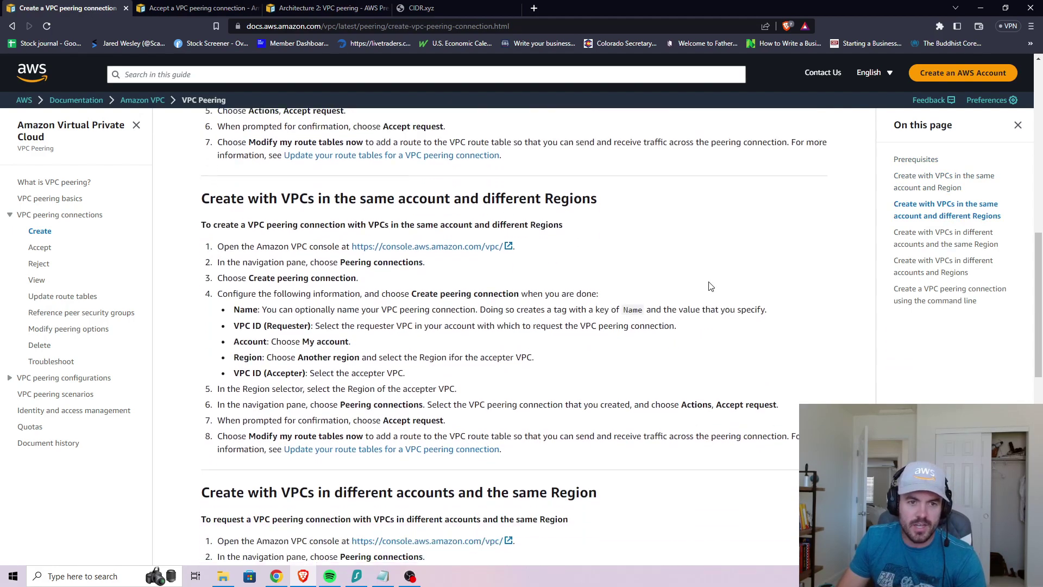
{"action": "left_click_drag", "start_coordinate": [198, 148], "coordinate": [679, 154]}
{"action": "left_click", "coordinate": [649, 153]}
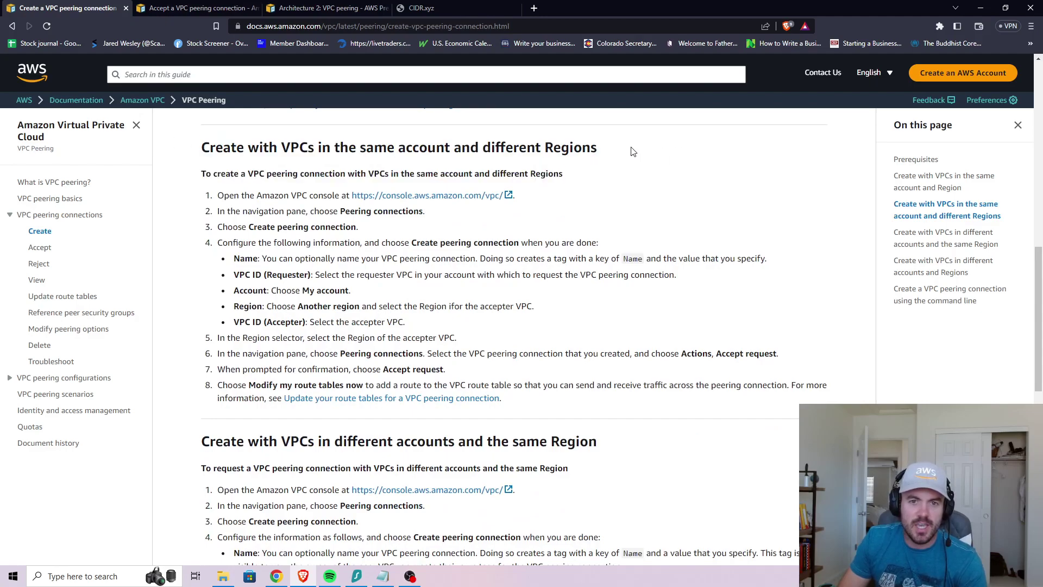
{"action": "left_click_drag", "start_coordinate": [418, 143], "coordinate": [600, 151]}
{"action": "left_click", "coordinate": [628, 152]}
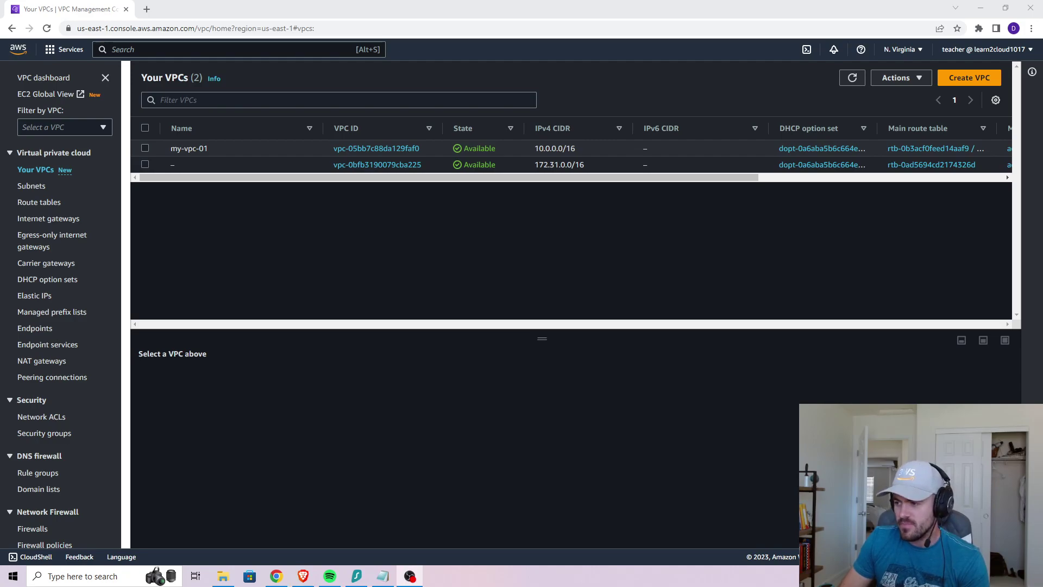
Step: Switch to the AWS VPC console and change the Region to US West (N. California)
{"action": "left_click", "coordinate": [902, 266]}
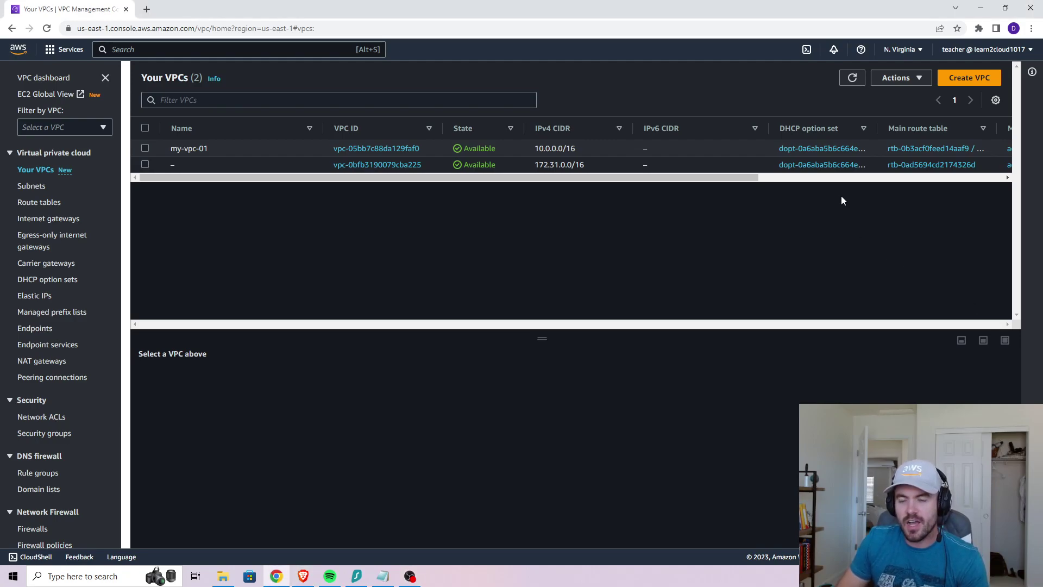
{"action": "left_click", "coordinate": [919, 52]}
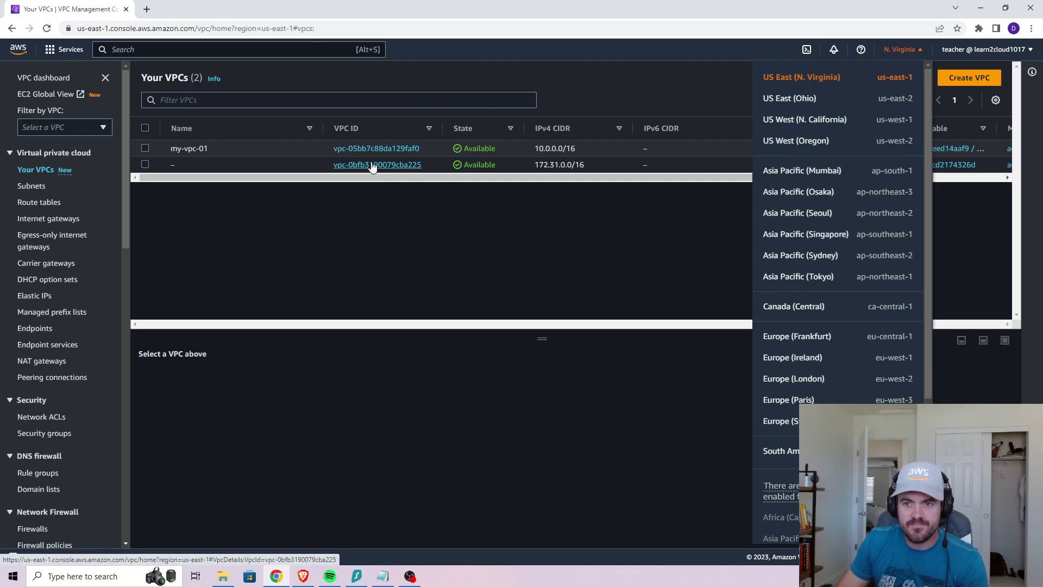
{"action": "left_click", "coordinate": [866, 126]}
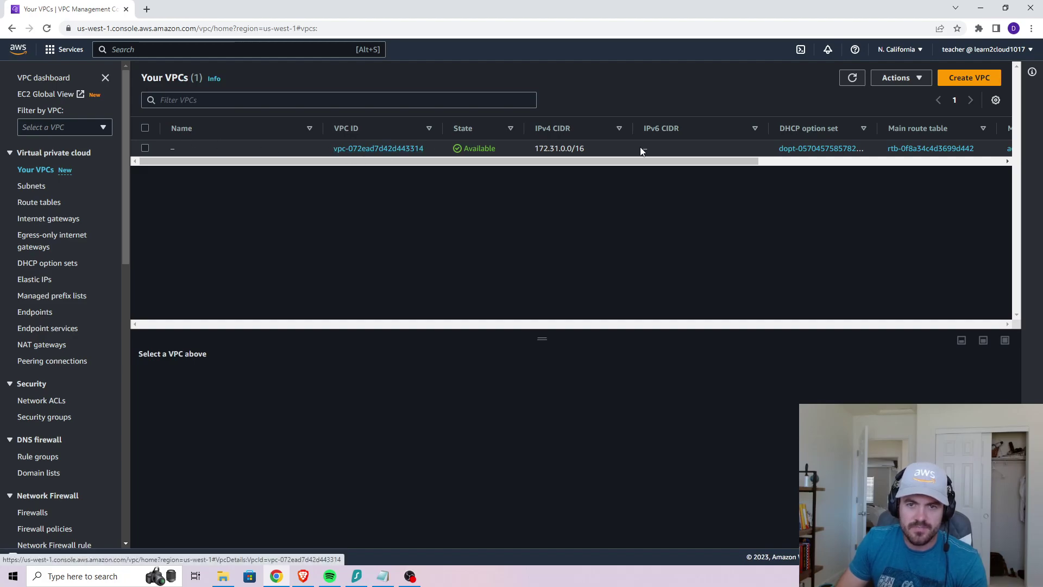
Step: Start a new VPC with only the VPC resource and name it us-west-1-vpc
{"action": "left_click", "coordinate": [972, 79]}
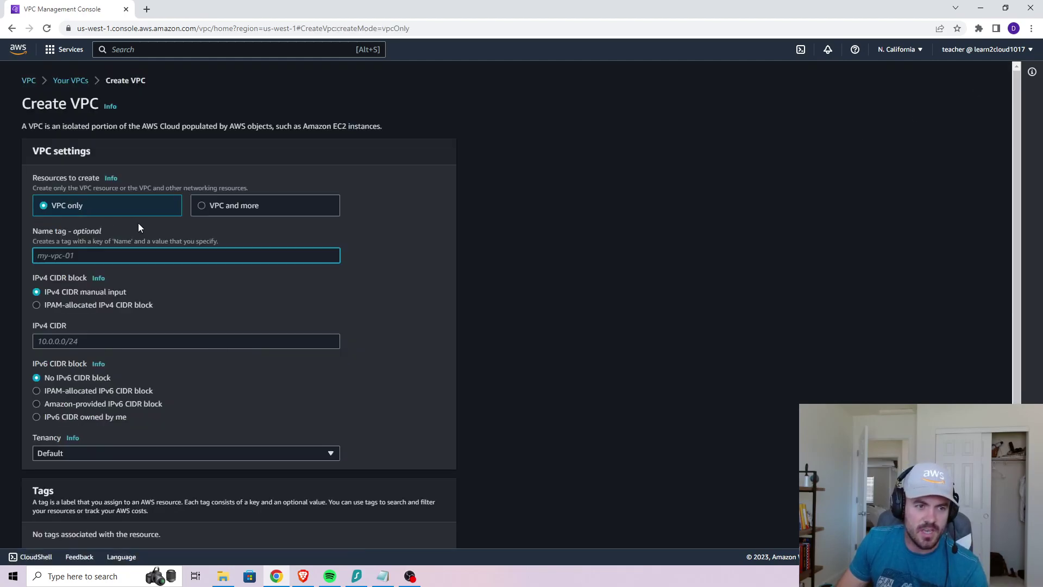
{"action": "type", "text": "us-westr-"}
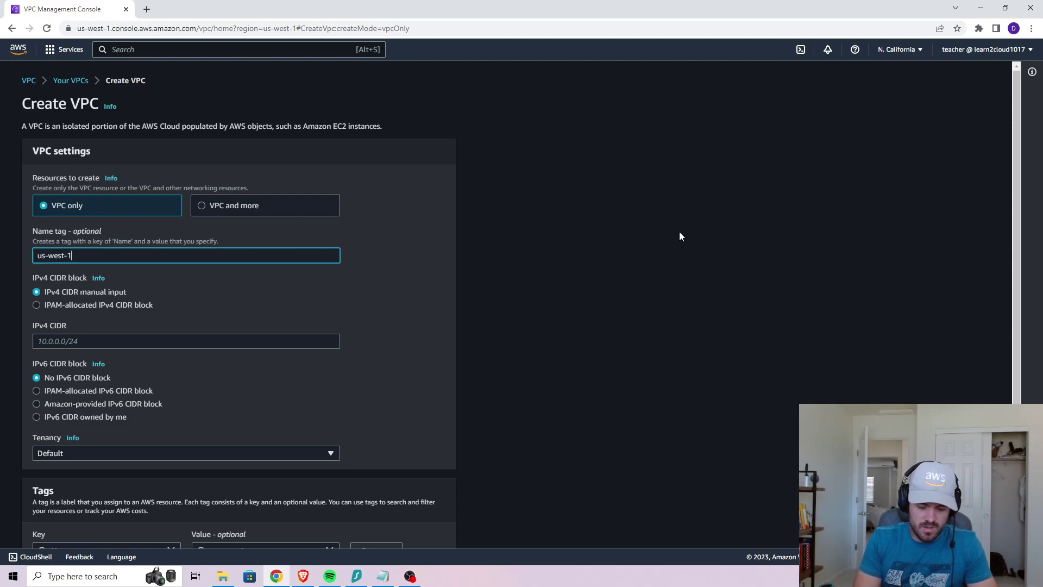
{"action": "type", "text": "vp"}
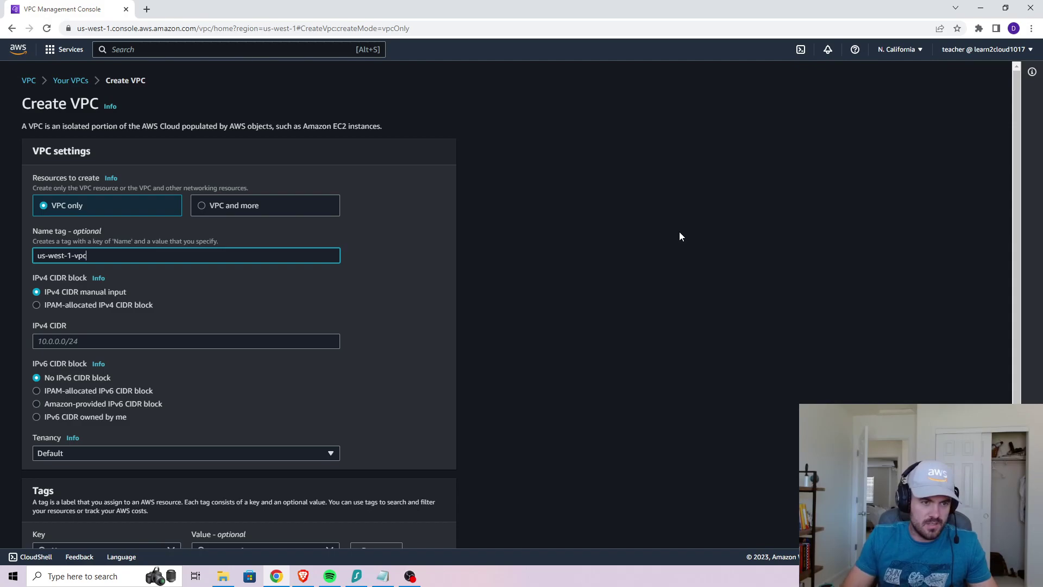
{"action": "type", "text": "c"}
{"action": "scroll", "coordinate": [416, 258], "scroll_direction": "down", "scroll_amount": 2}
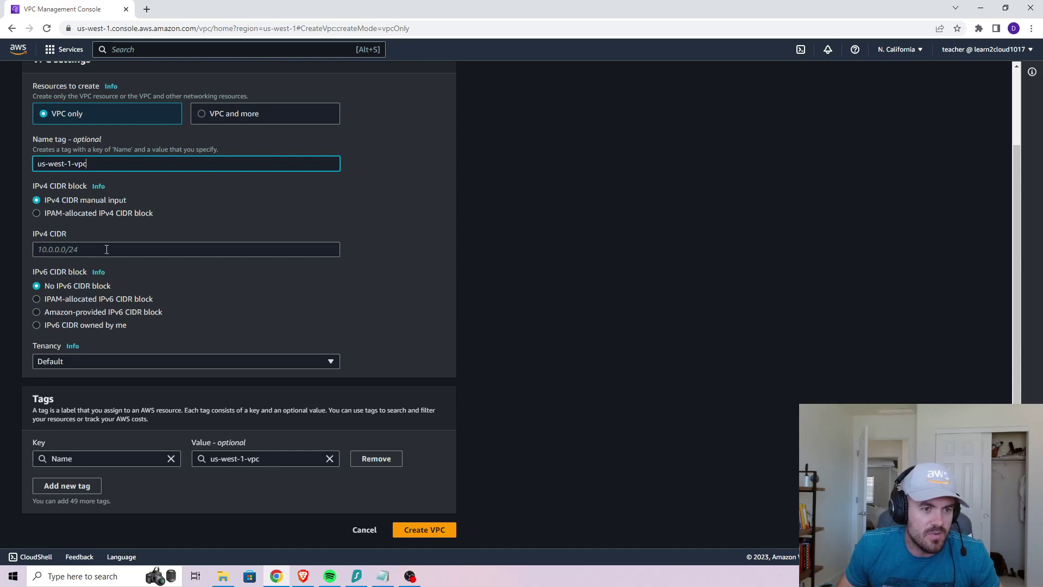
{"action": "left_click", "coordinate": [176, 250]}
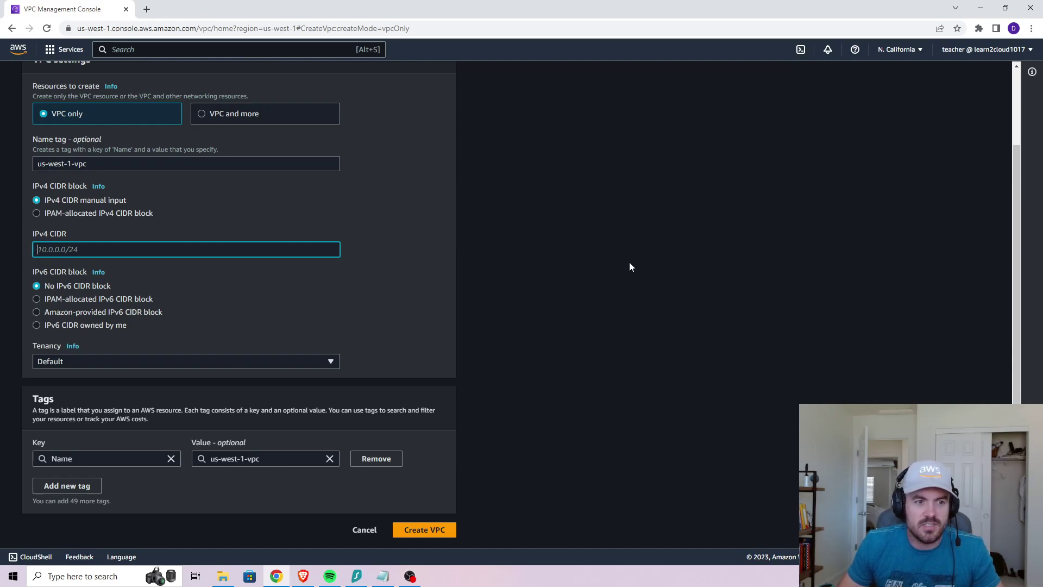
Step: Switch to CIDR.xyz and compare the 12.101.0.0 address range with prefix lengths of 24, 26 and 16
{"action": "key", "text": "alt+Tab"}
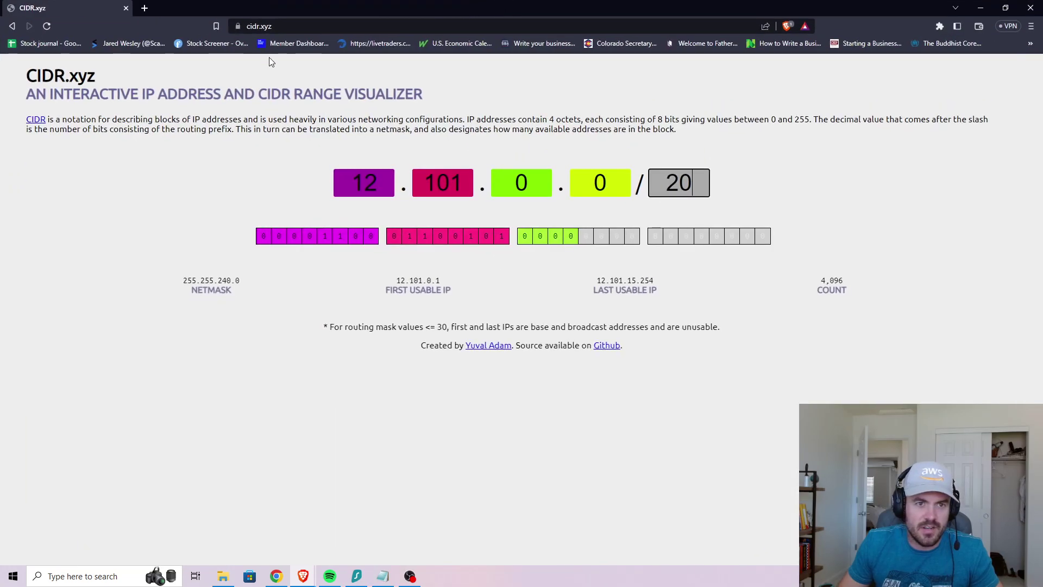
{"action": "left_click", "coordinate": [705, 187]}
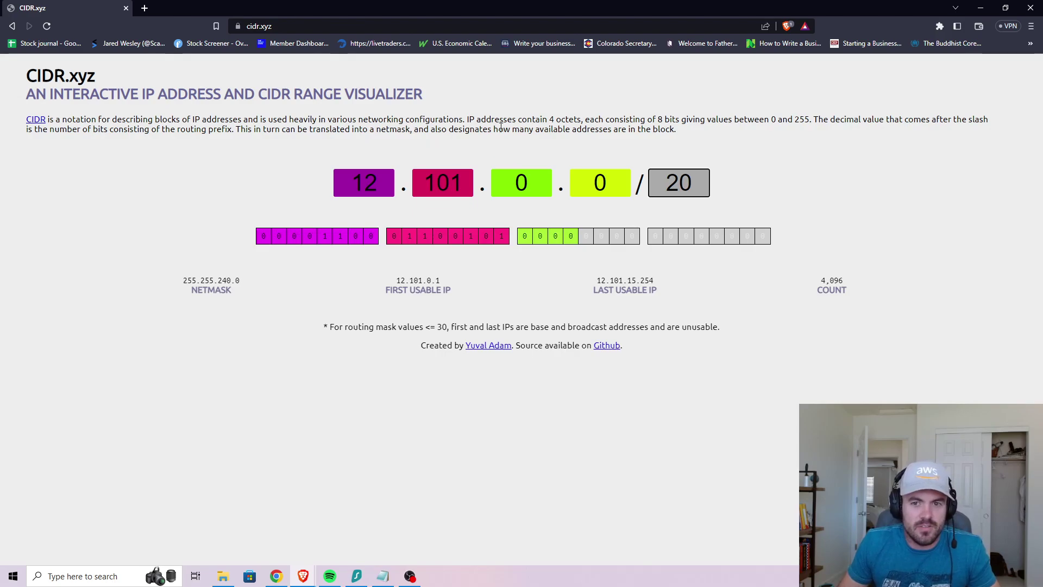
{"action": "left_click", "coordinate": [381, 177]}
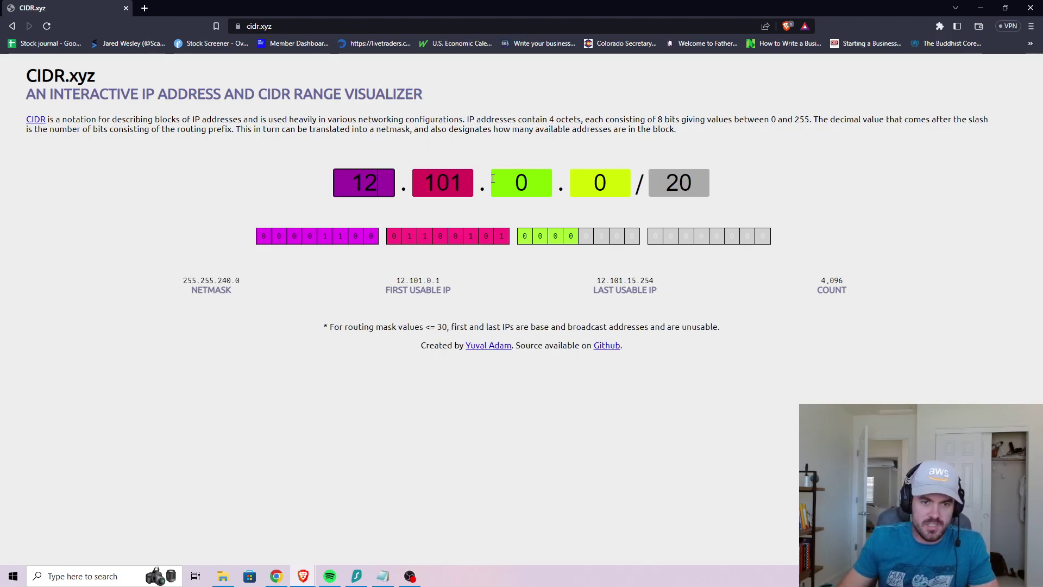
{"action": "left_click", "coordinate": [682, 195]}
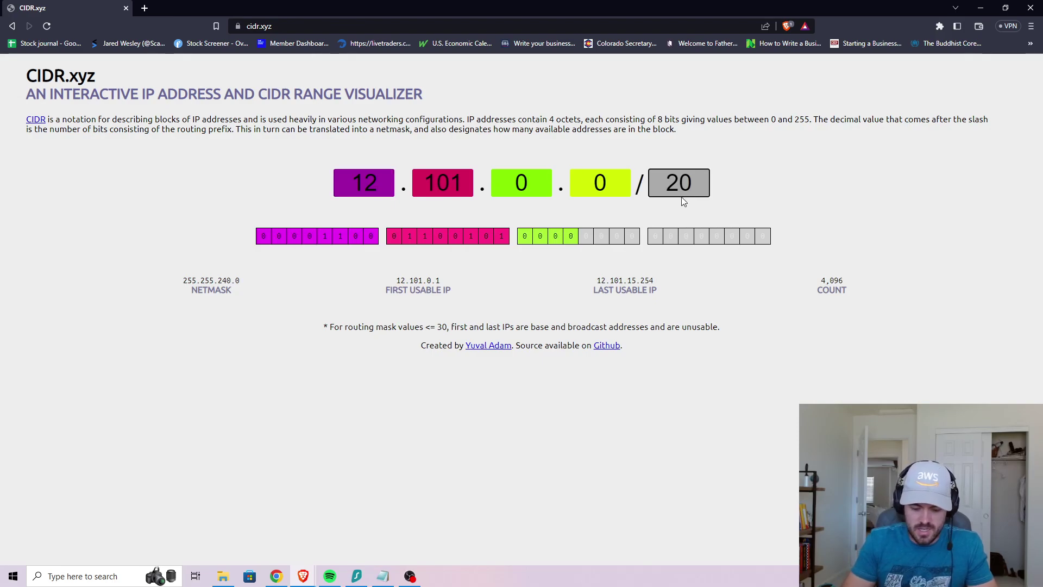
{"action": "key", "text": "BackSpace"}
{"action": "type", "text": "4"}
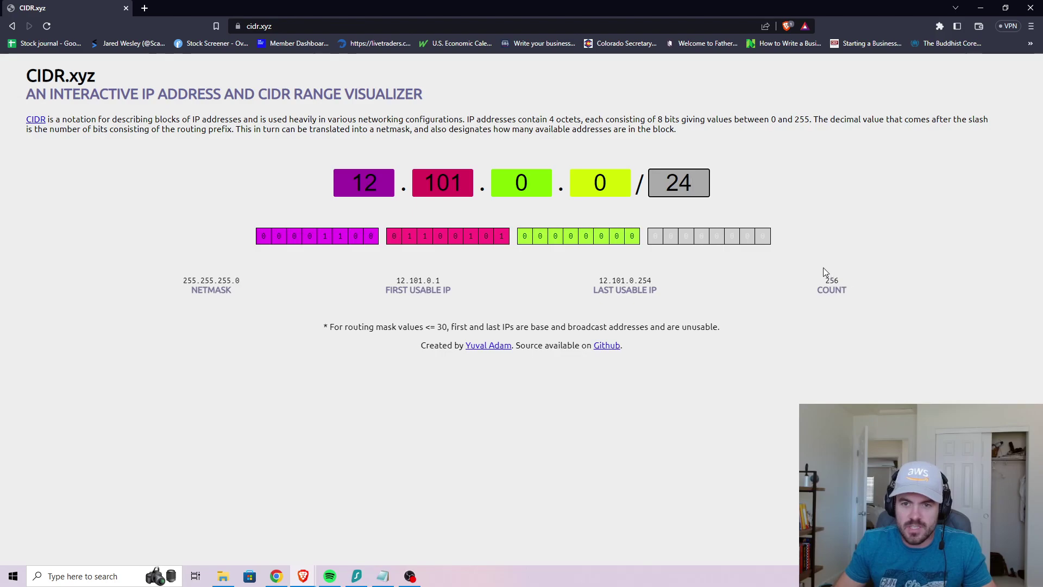
{"action": "key", "text": "BackSpace"}
{"action": "type", "text": "6"}
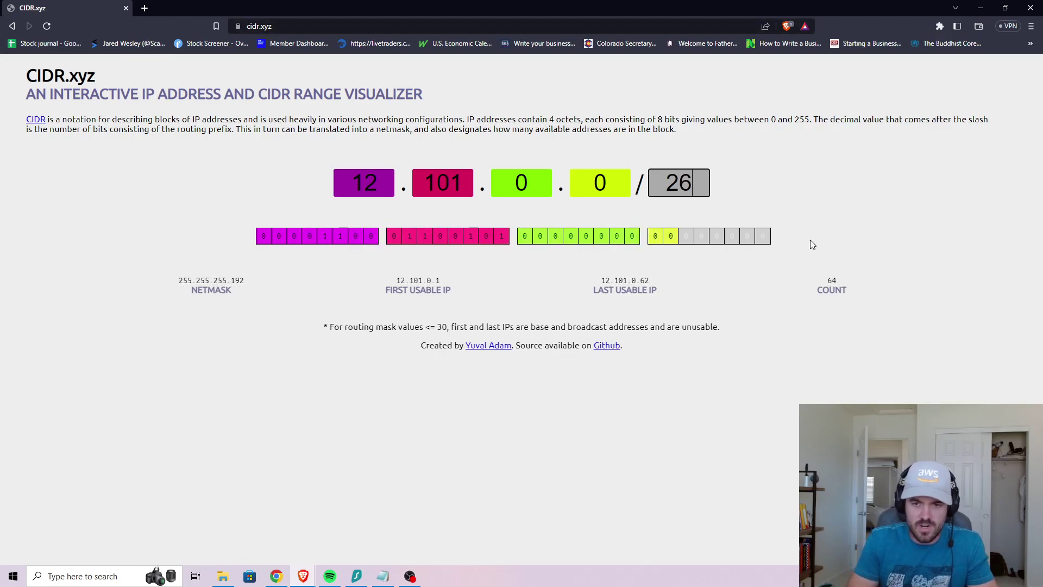
{"action": "key", "text": "BackSpace"}
{"action": "key", "text": "BackSpace"}
{"action": "type", "text": "16"}
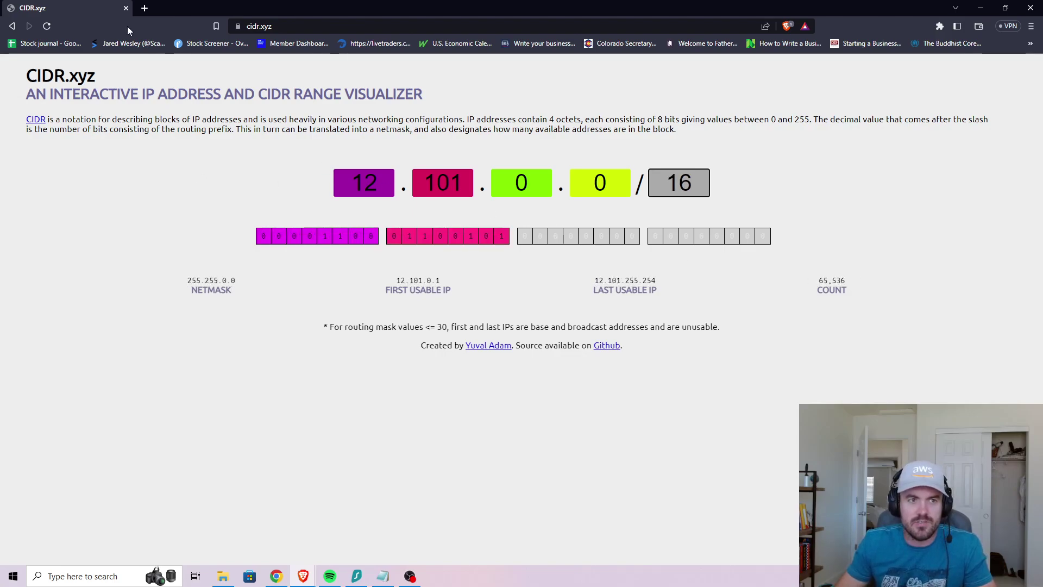
{"action": "left_click_drag", "start_coordinate": [101, 12], "coordinate": [0, 11]}
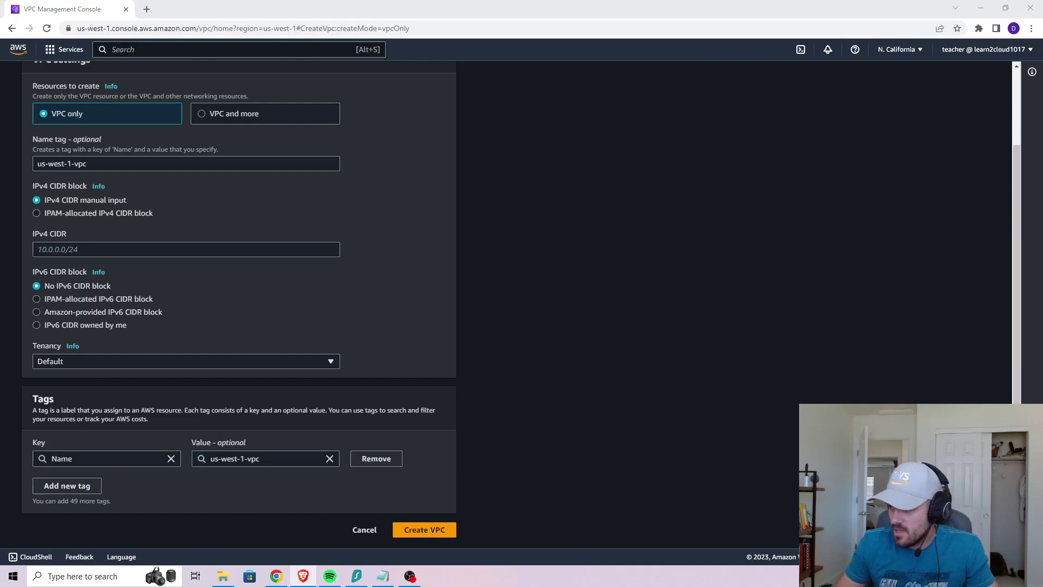
Step: Back in the AWS console, set the IPv4 CIDR to 12.101.0.0/24, create the VPC and dismiss the notification
{"action": "left_click", "coordinate": [125, 249]}
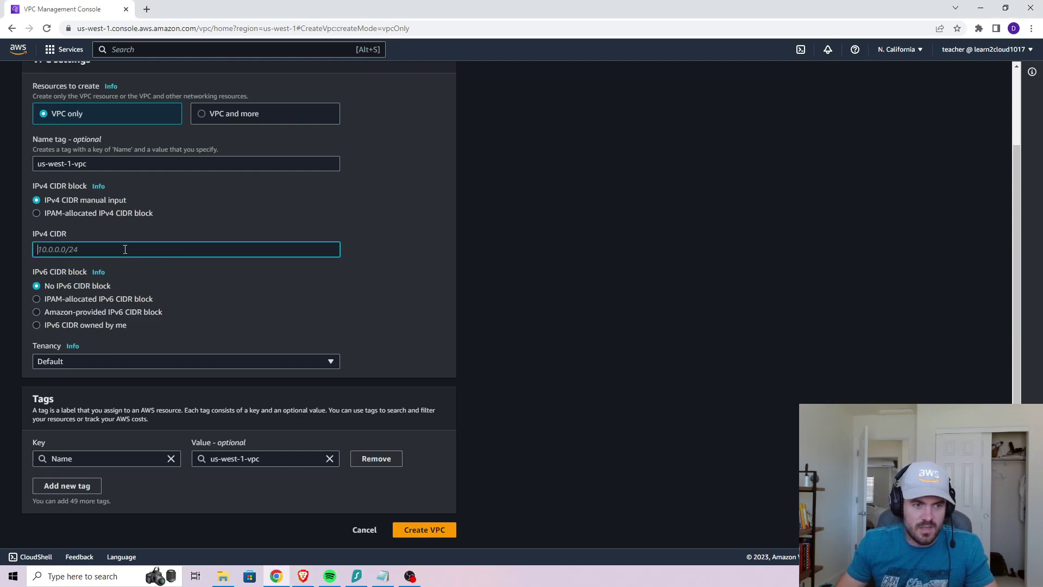
{"action": "type", "text": "12.101.0.0/24"}
{"action": "left_click", "coordinate": [654, 251]}
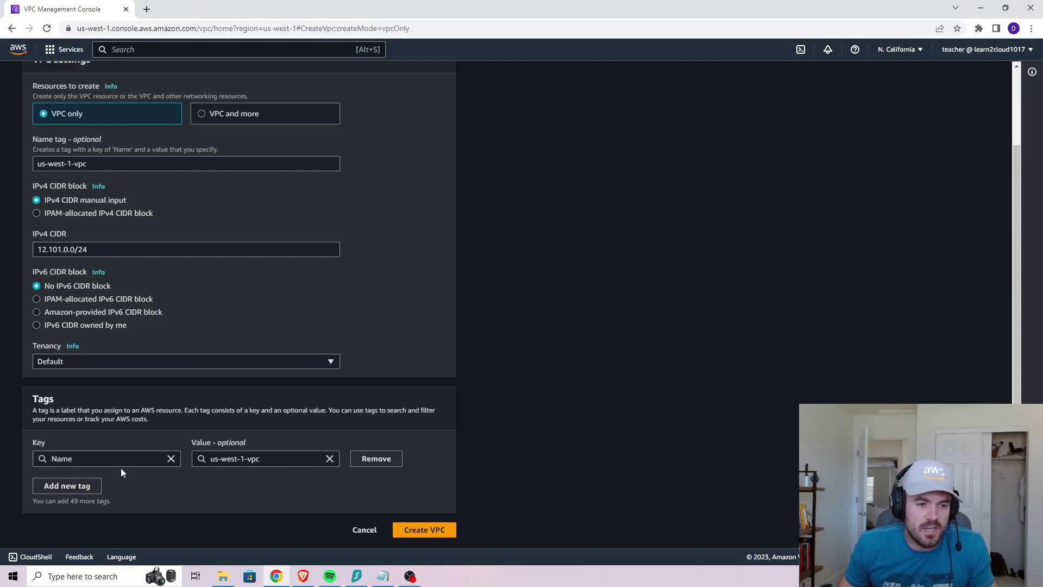
{"action": "left_click", "coordinate": [448, 523]}
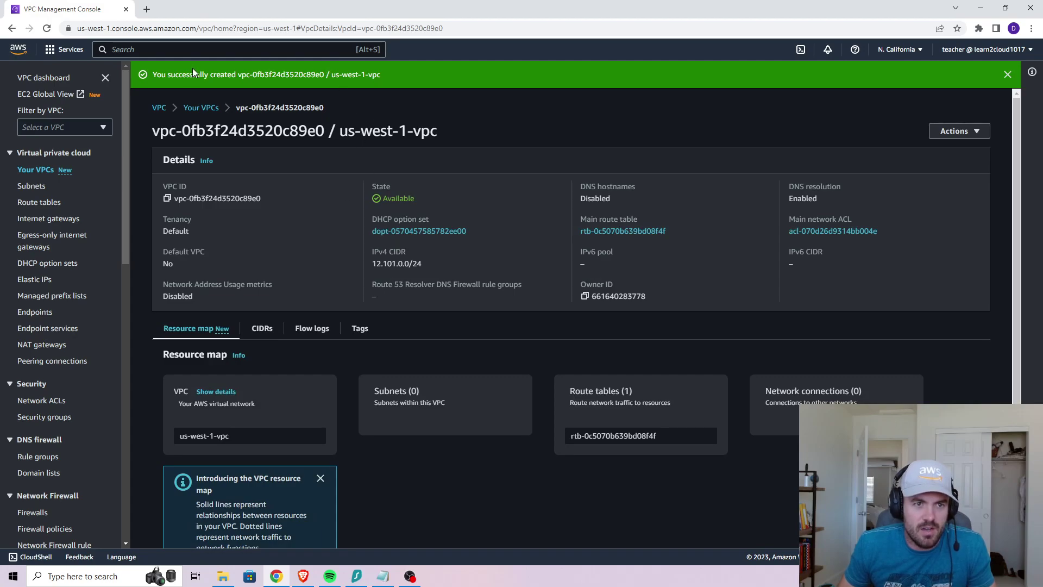
{"action": "left_click", "coordinate": [425, 86]}
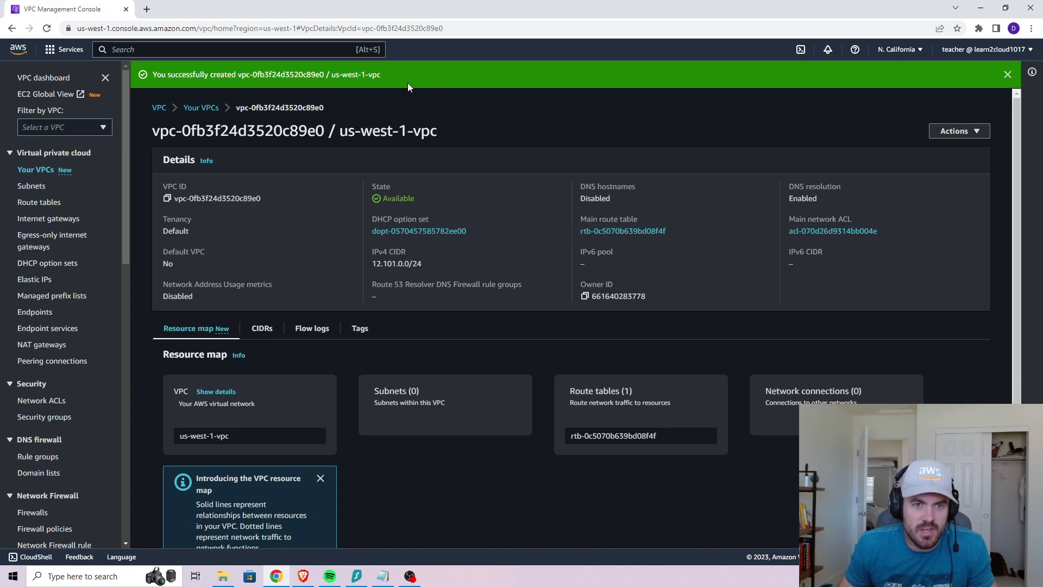
{"action": "left_click", "coordinate": [1008, 75]}
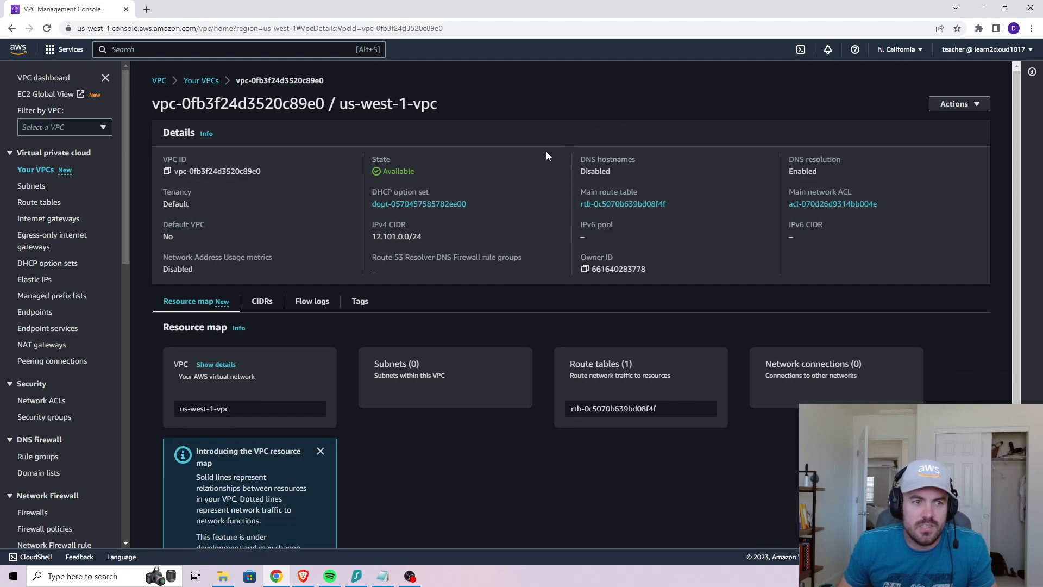
Step: Change the Region to US East (N. Virginia), return to the VPC list and select my-vpc-01
{"action": "left_click", "coordinate": [911, 53]}
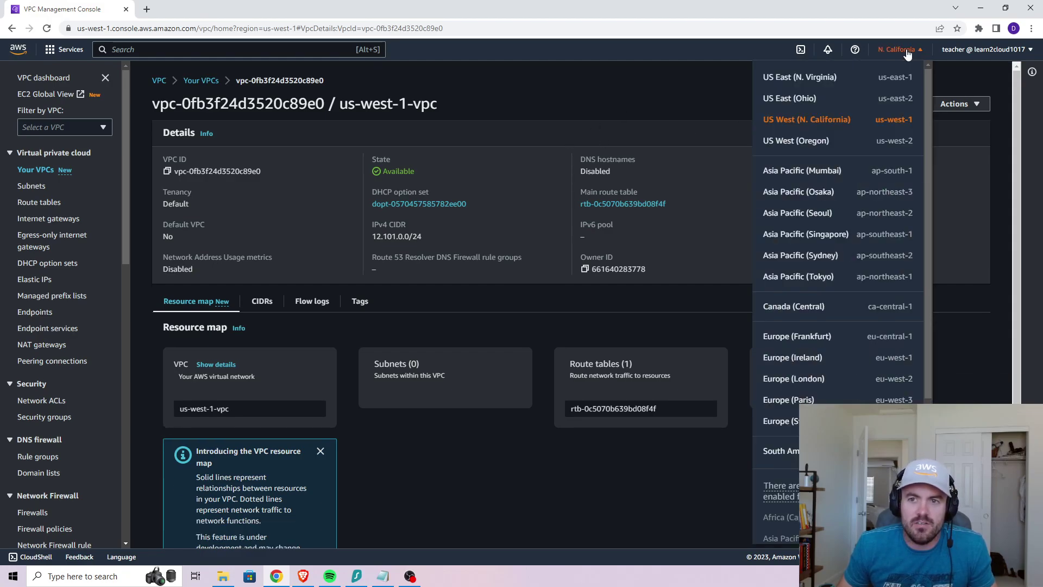
{"action": "left_click", "coordinate": [840, 81]}
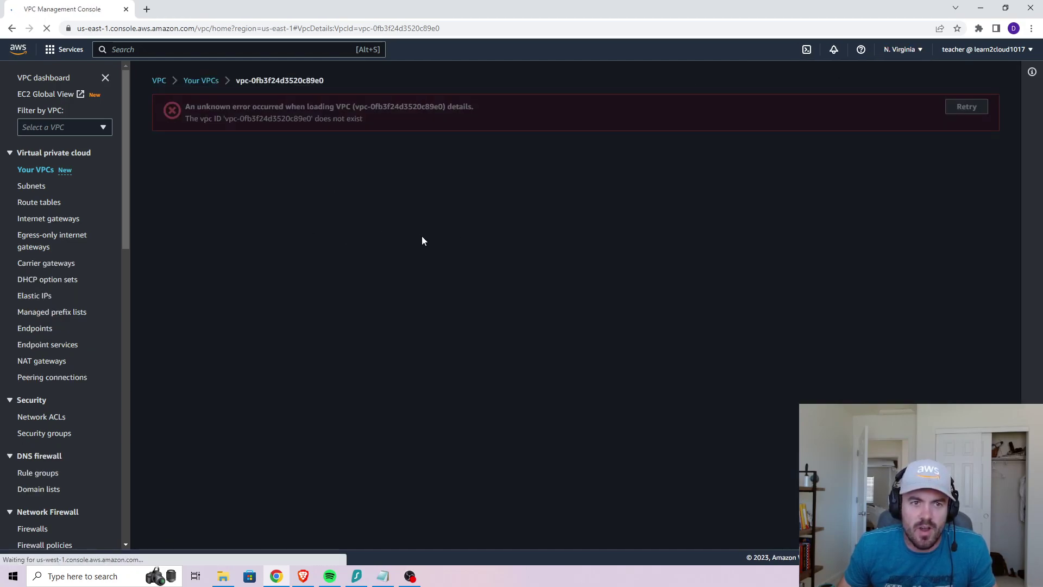
{"action": "left_click", "coordinate": [967, 108]}
{"action": "left_click", "coordinate": [200, 82]}
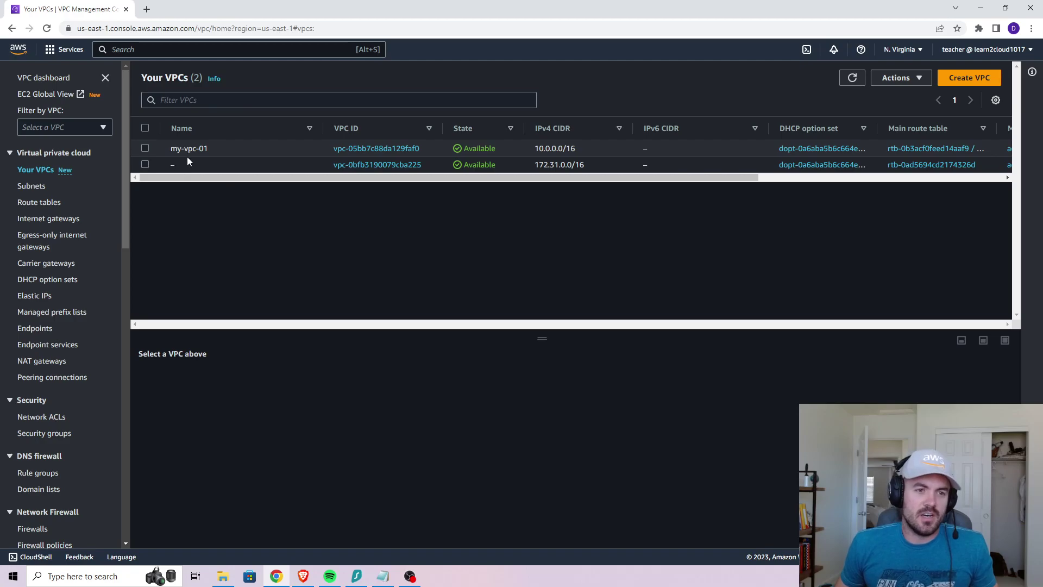
{"action": "left_click_drag", "start_coordinate": [171, 150], "coordinate": [217, 151]}
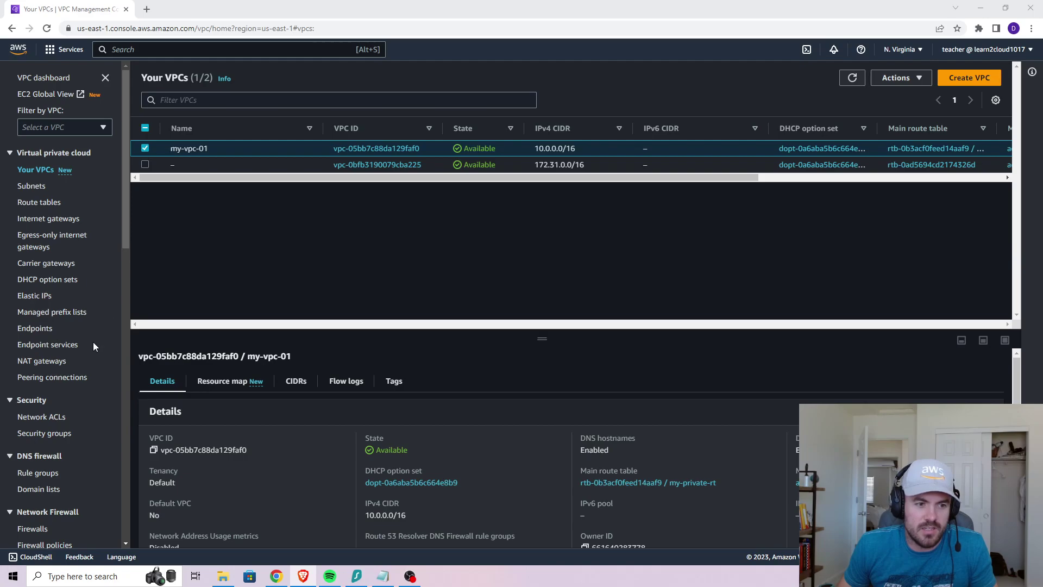
Step: Start a new VPC peering connection in us-east-1 and name it lab-px
{"action": "left_click", "coordinate": [49, 377]}
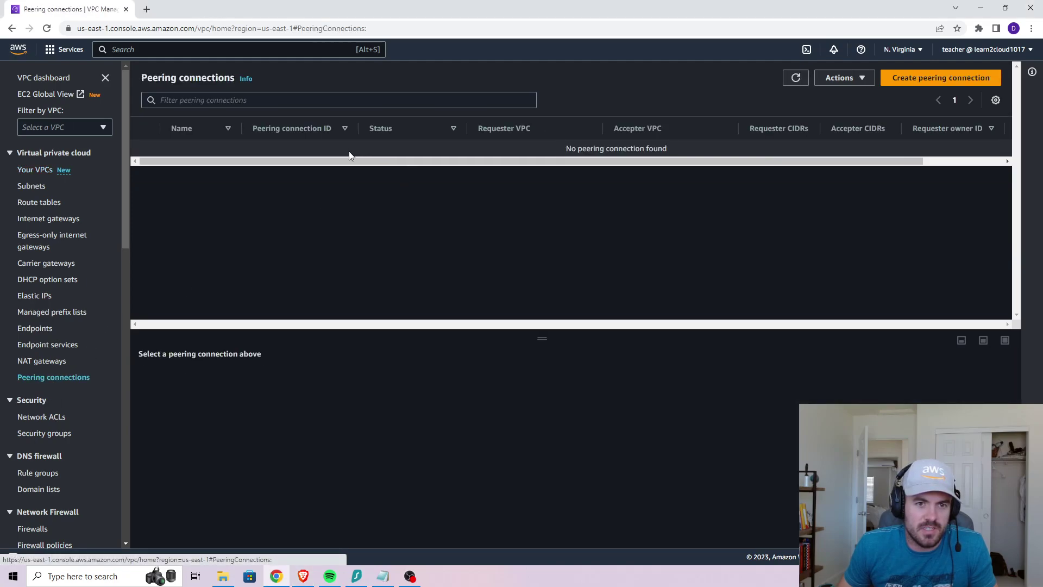
{"action": "left_click", "coordinate": [960, 79]}
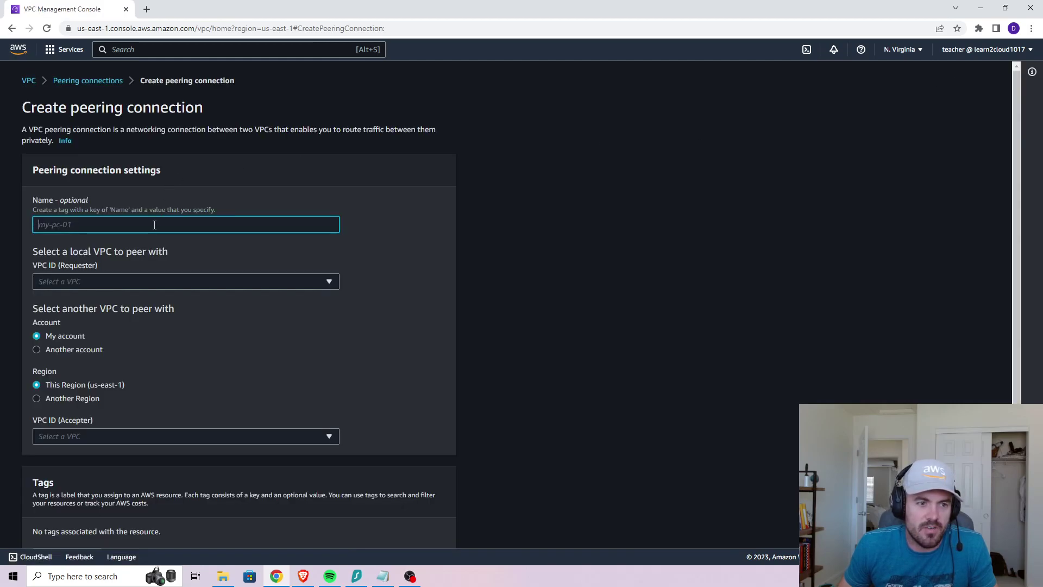
{"action": "left_click", "coordinate": [154, 226]}
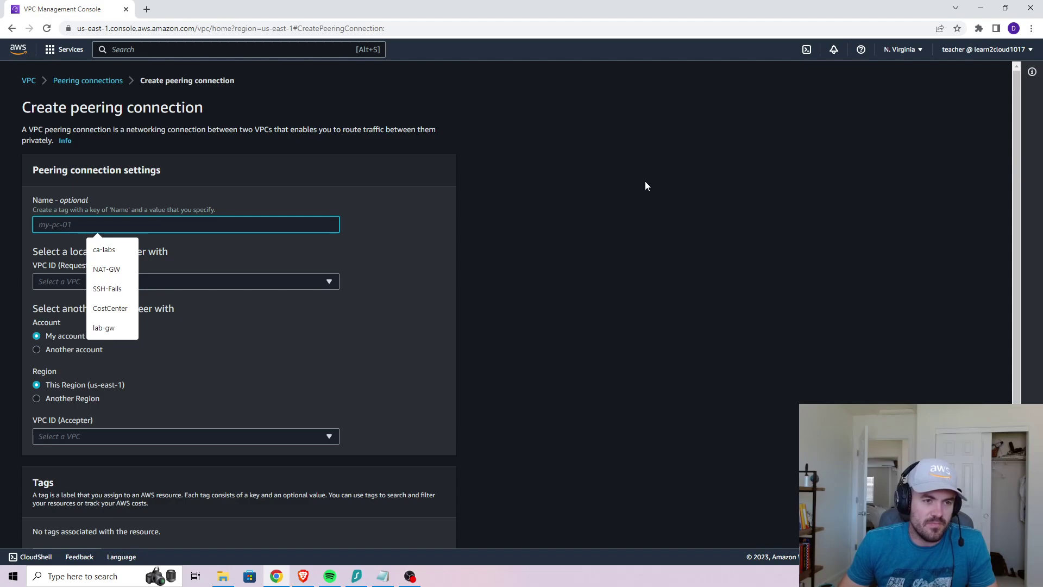
{"action": "type", "text": "lab"}
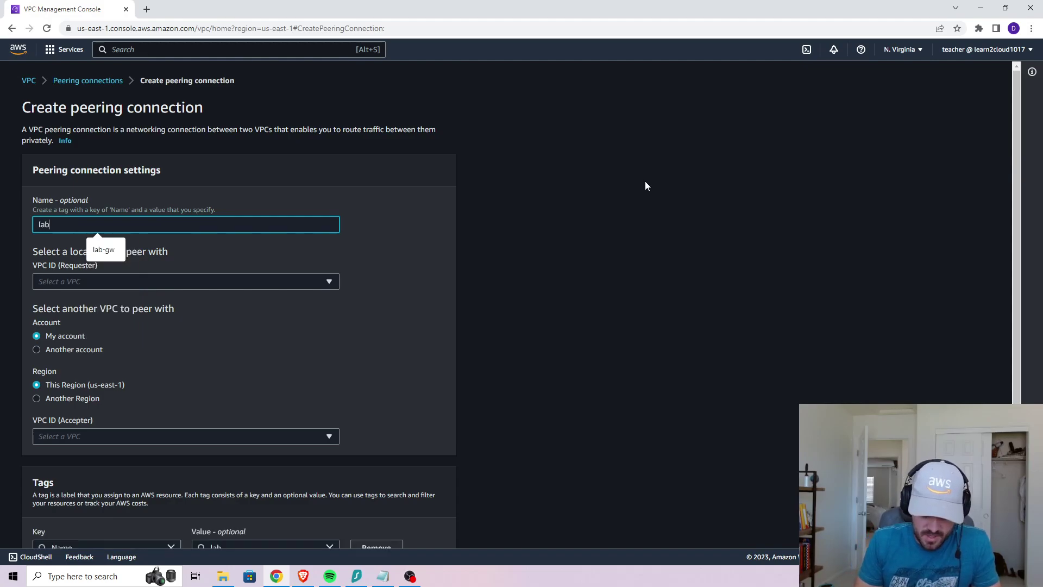
{"action": "type", "text": "-px"}
{"action": "left_click", "coordinate": [644, 182]}
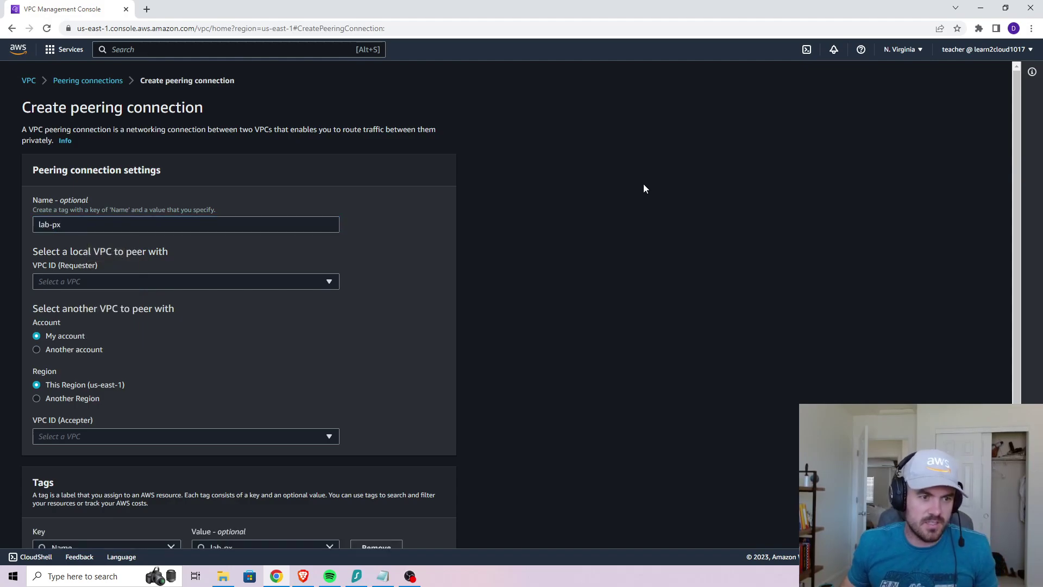
{"action": "left_click_drag", "start_coordinate": [61, 224], "coordinate": [50, 224]}
{"action": "left_click", "coordinate": [101, 223]}
{"action": "left_click", "coordinate": [594, 239]}
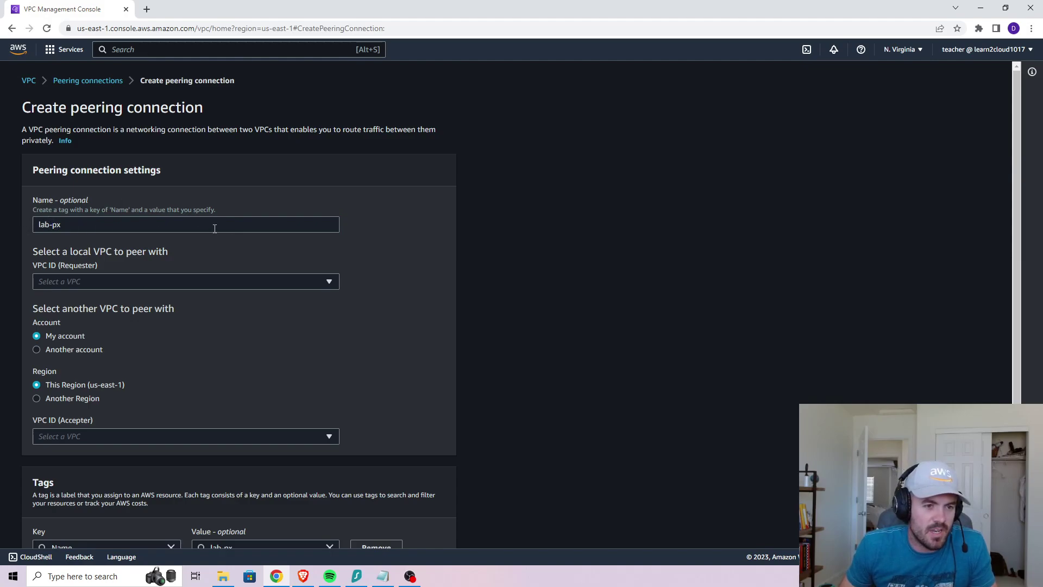
Step: Keep the accepter VPC in My account and set its Region to Another Region, US West (N. California) (us-west-1)
{"action": "scroll", "coordinate": [279, 235], "scroll_direction": "down", "scroll_amount": 1}
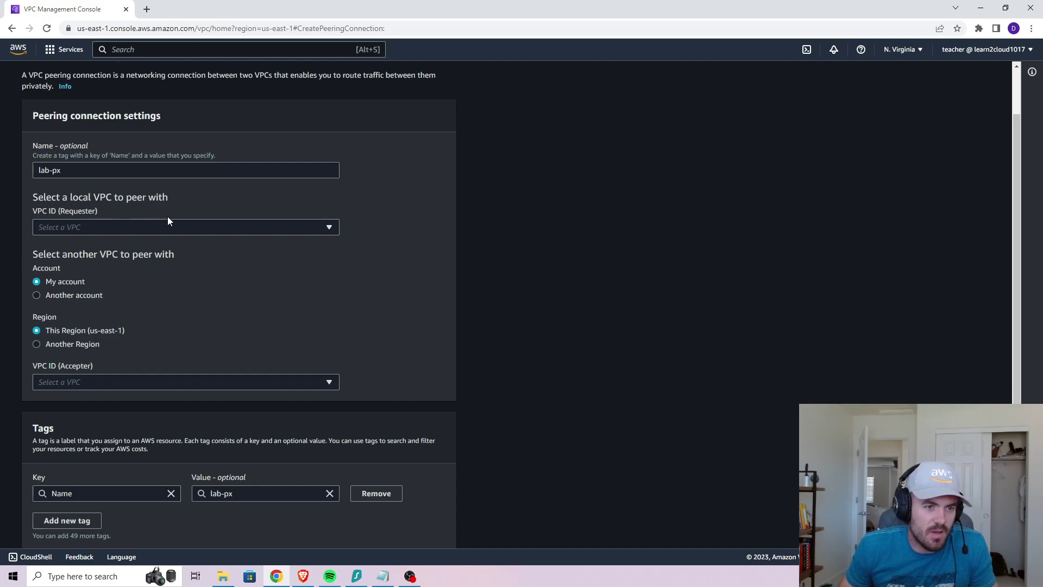
{"action": "left_click", "coordinate": [194, 227]}
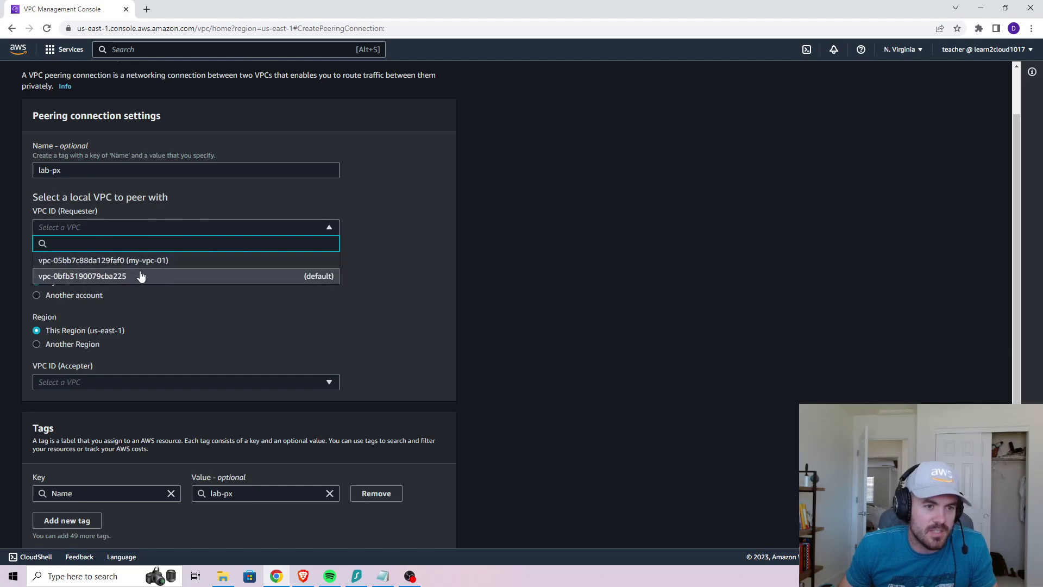
{"action": "left_click", "coordinate": [524, 198]}
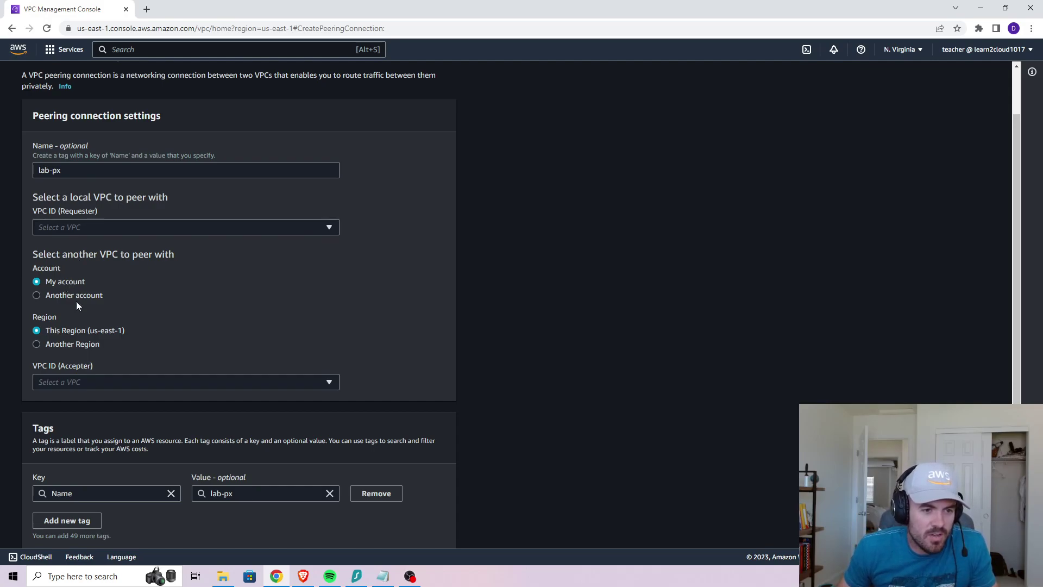
{"action": "left_click", "coordinate": [80, 347]}
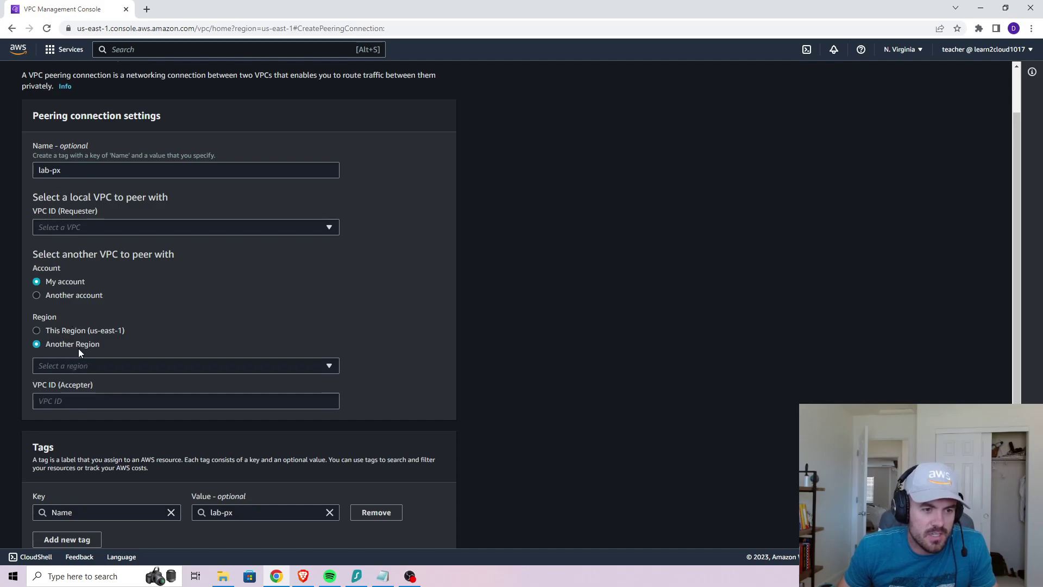
{"action": "left_click", "coordinate": [329, 365]}
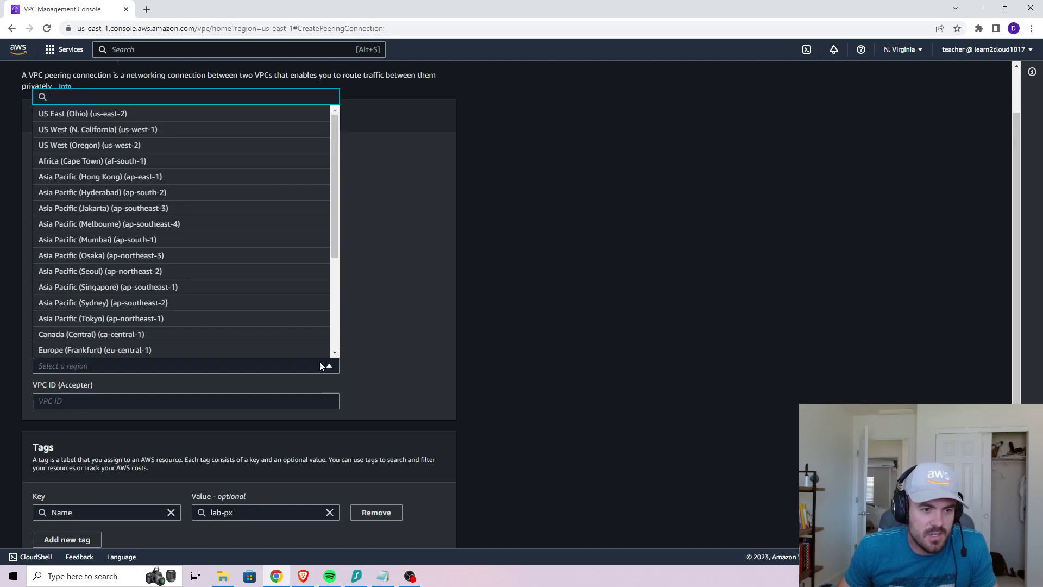
{"action": "left_click", "coordinate": [167, 129]}
{"action": "left_click", "coordinate": [124, 402]}
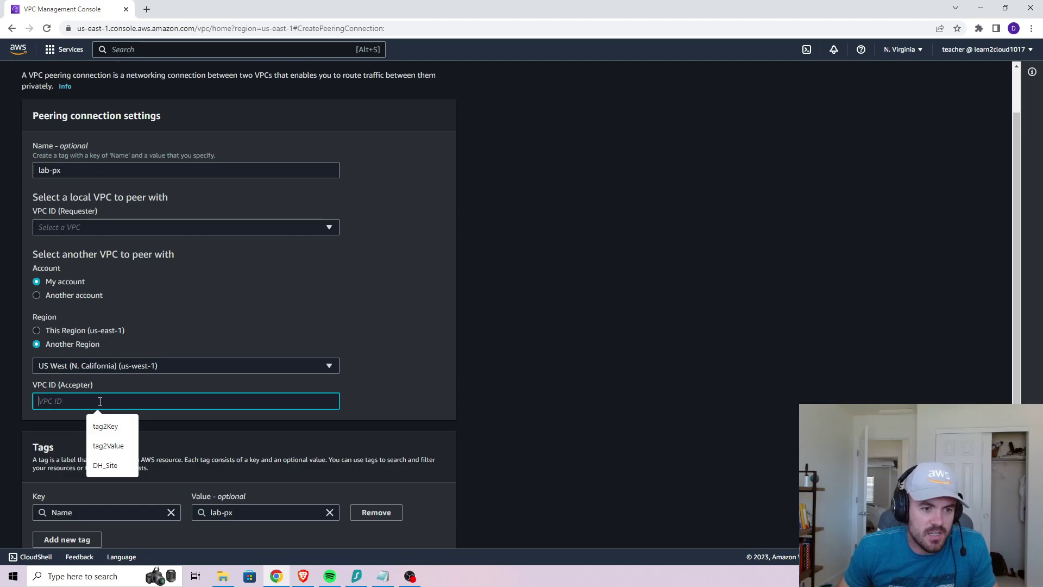
{"action": "left_click", "coordinate": [605, 308]}
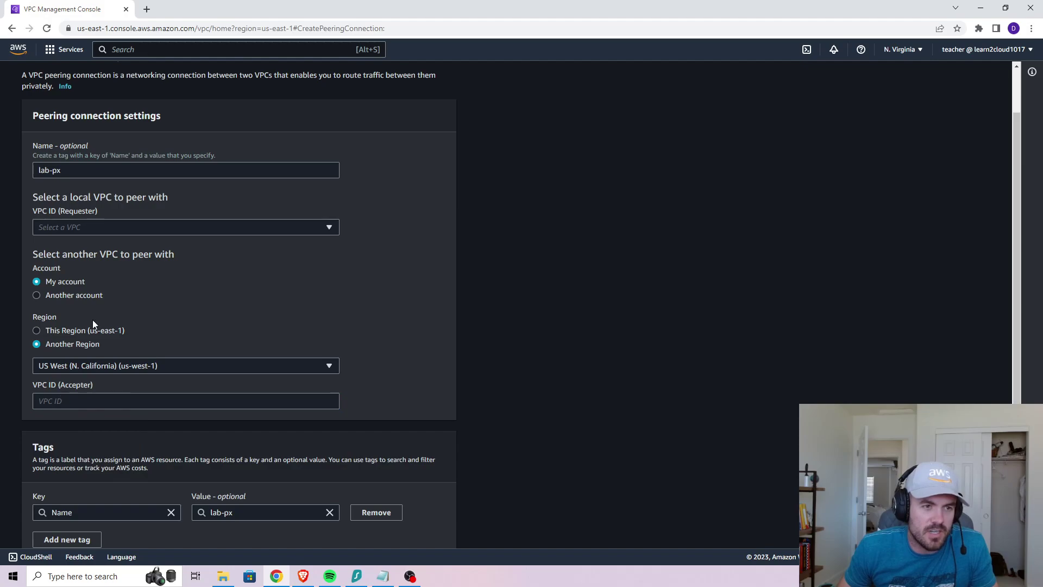
Step: Open the AWS console in a second browser tab, change the Region to US West (N. California) and show its VPC list
{"action": "right_click", "coordinate": [20, 62]}
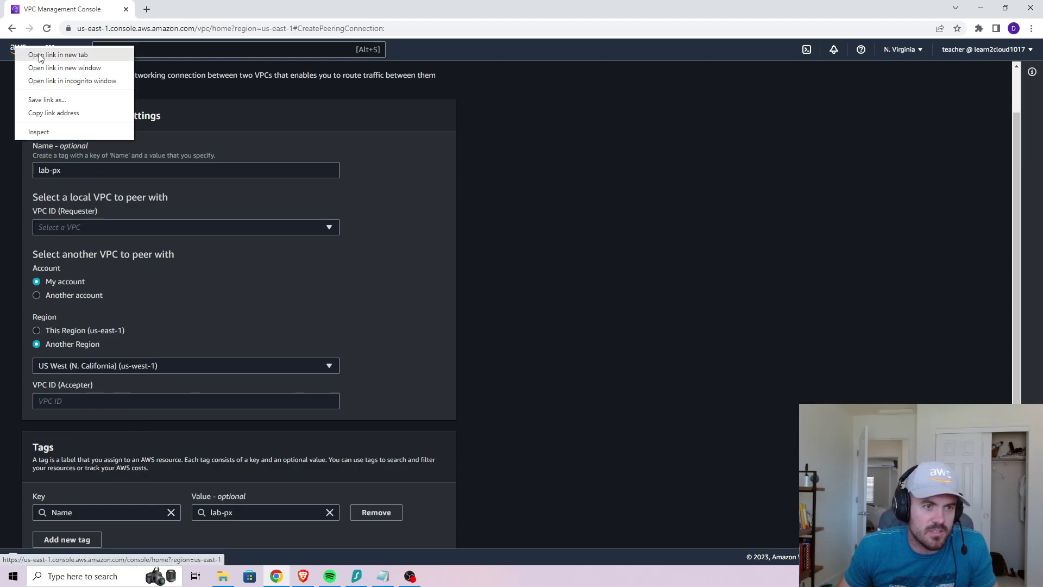
{"action": "left_click", "coordinate": [41, 54]}
{"action": "left_click", "coordinate": [199, 8]}
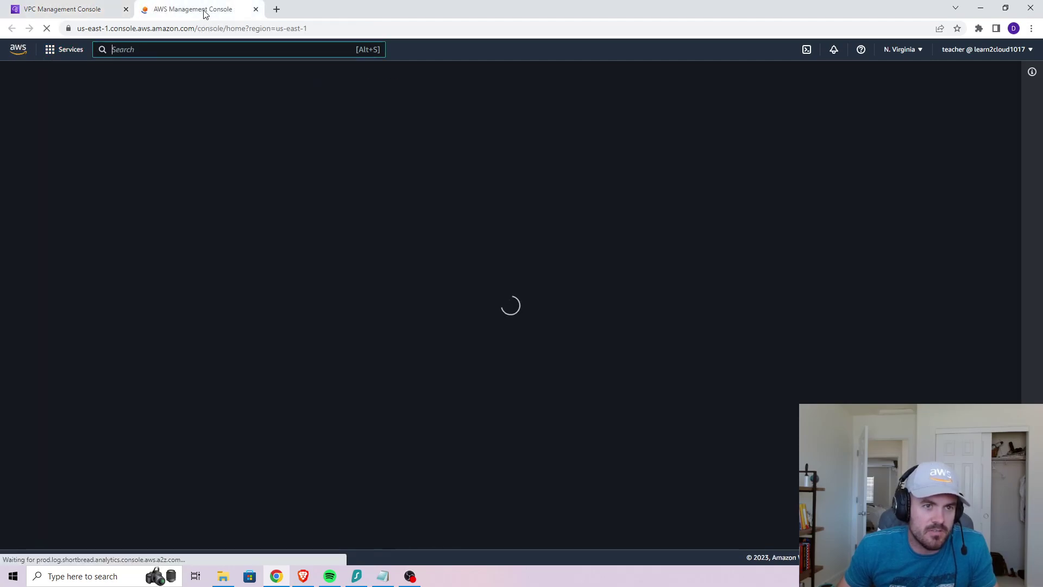
{"action": "key", "text": "alt+s"}
{"action": "type", "text": "vpc"}
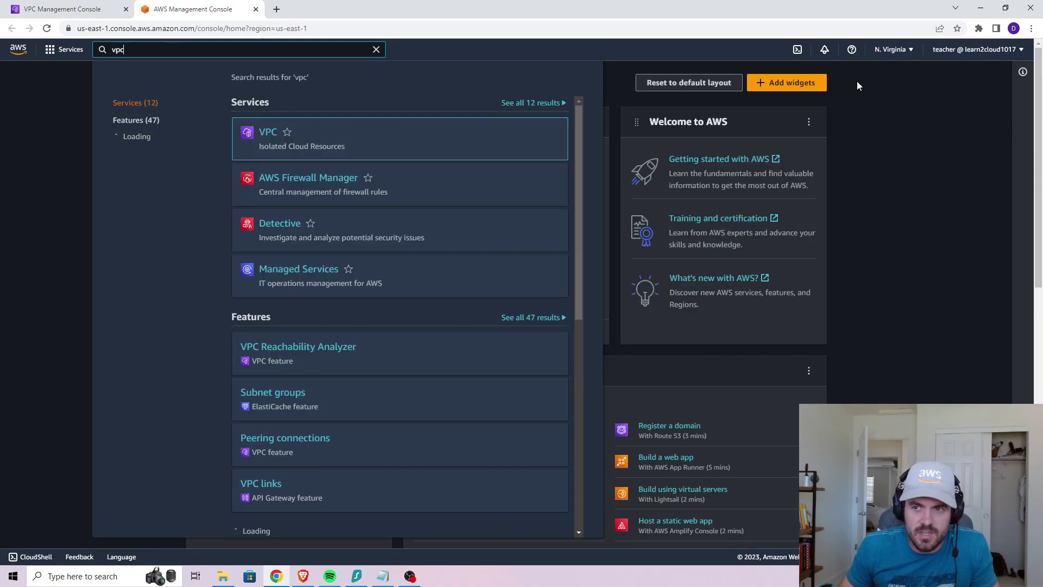
{"action": "left_click", "coordinate": [893, 50]}
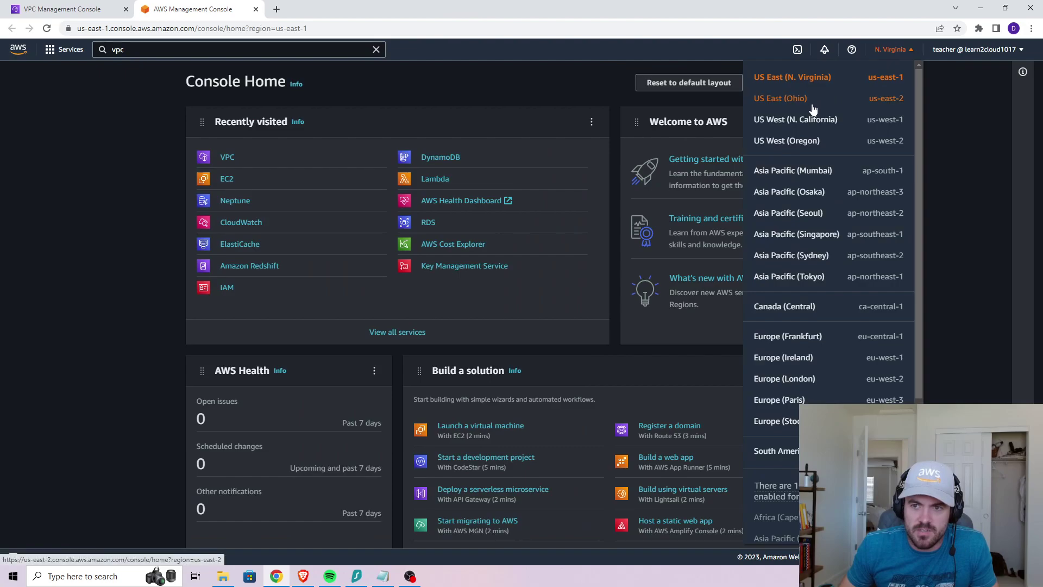
{"action": "left_click", "coordinate": [817, 121]}
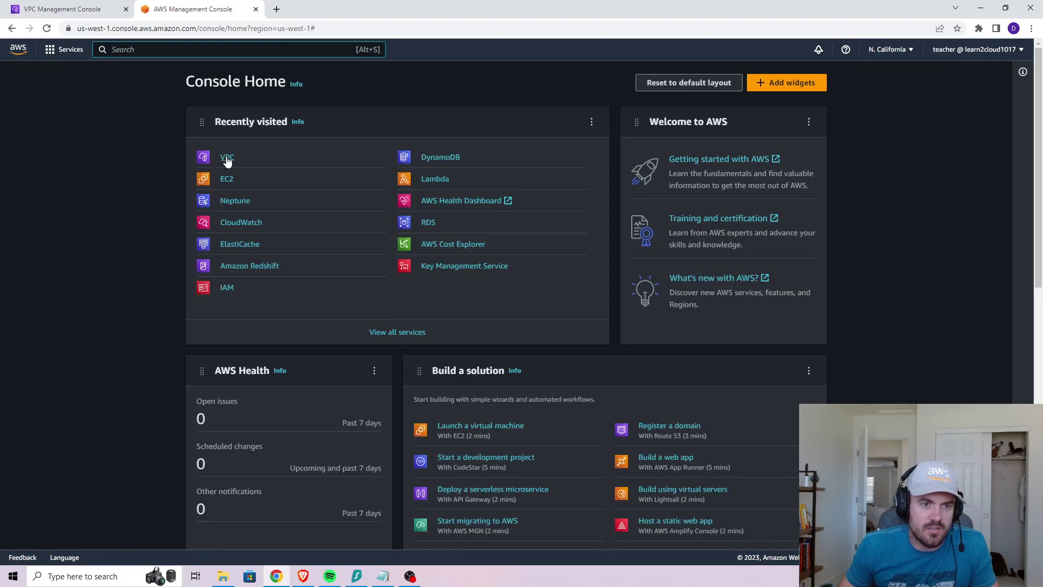
{"action": "left_click", "coordinate": [226, 157]}
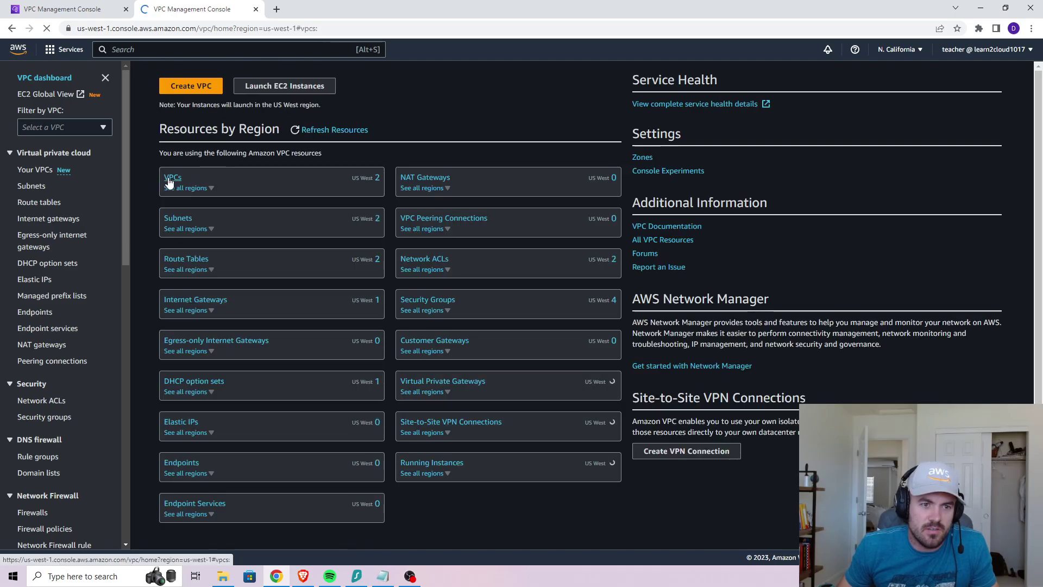
{"action": "left_click", "coordinate": [173, 177]}
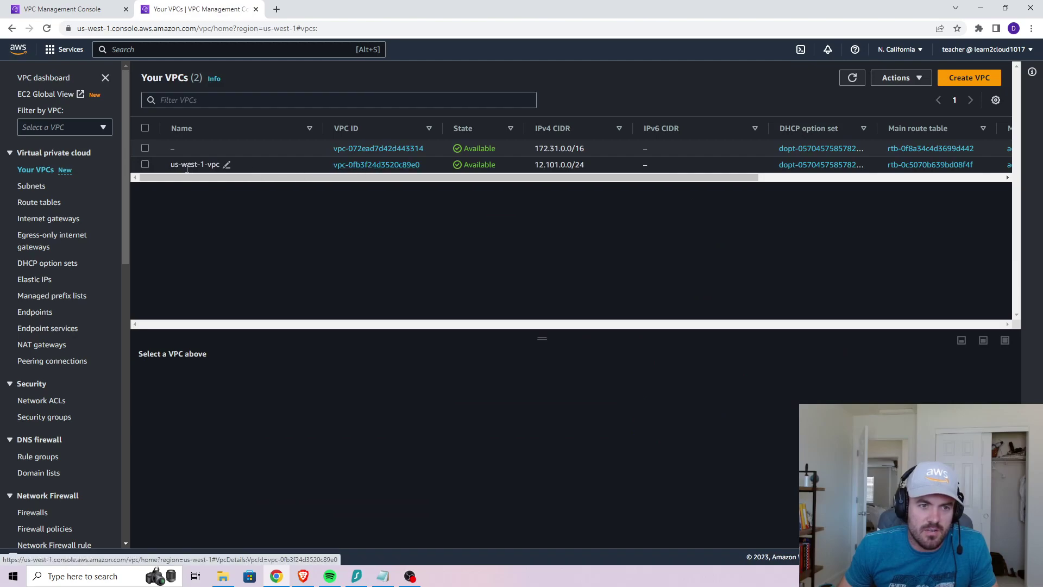
Step: Copy the VPC ID of us-west-1-vpc and paste it as the accepter VPC ID of the lab-px peering connection
{"action": "left_click", "coordinate": [144, 165]}
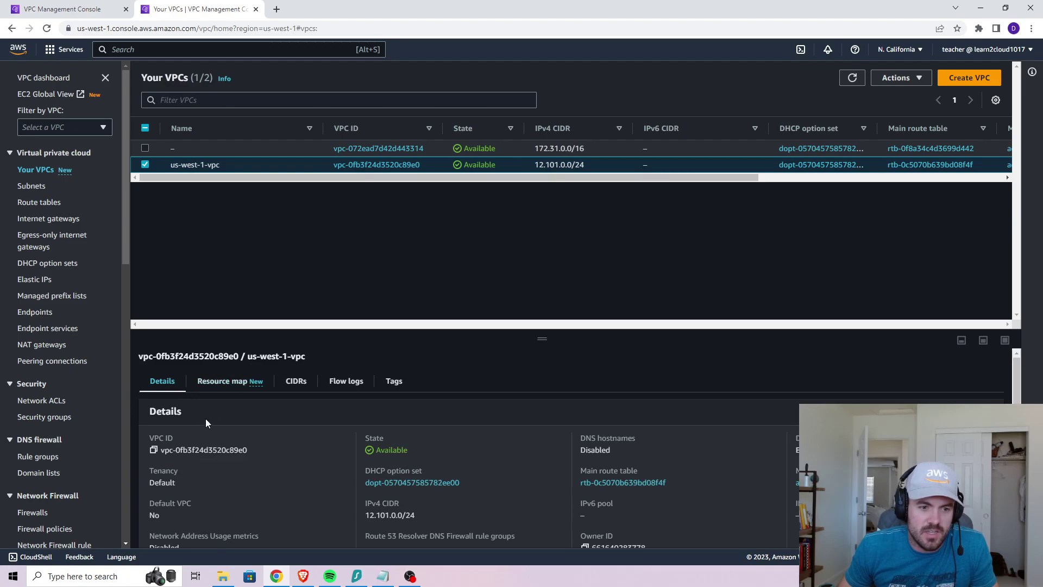
{"action": "left_click", "coordinate": [153, 450]}
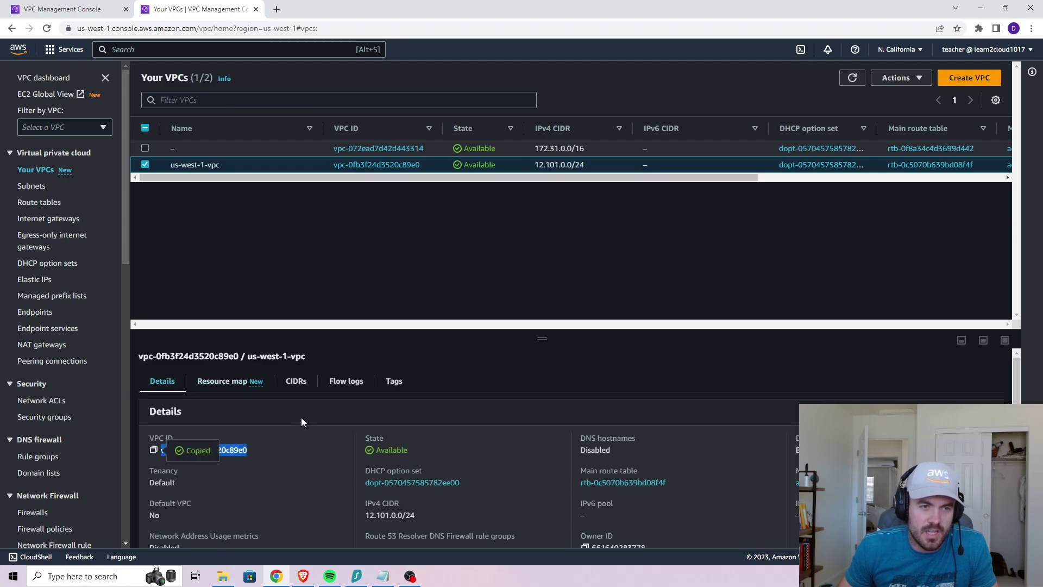
{"action": "left_click", "coordinate": [73, 11]}
{"action": "left_click", "coordinate": [91, 402]}
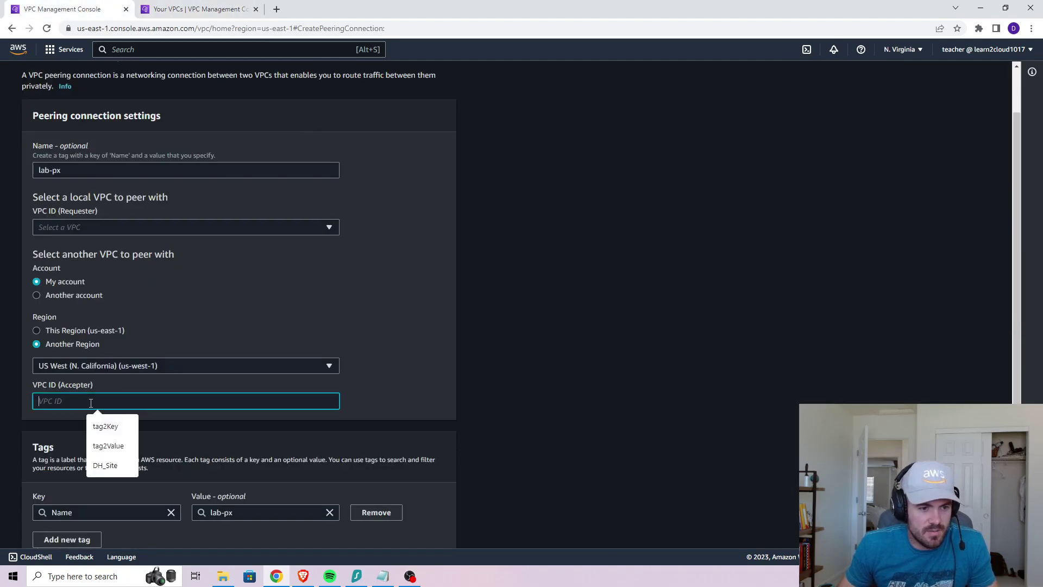
{"action": "key", "text": "ctrl+v"}
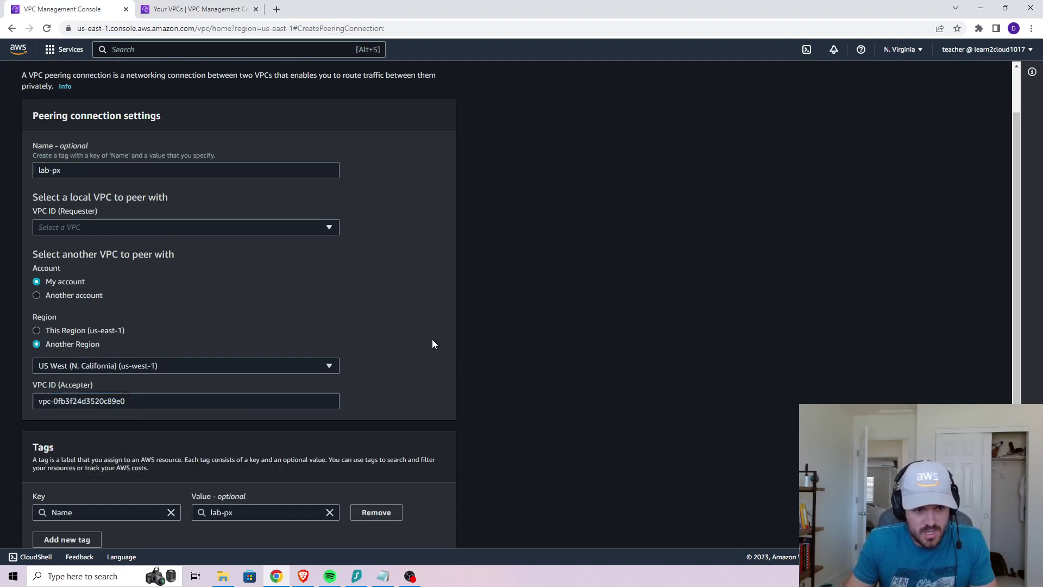
{"action": "left_click", "coordinate": [432, 339]}
Step: Try to create the peering connection without a requester VPC
{"action": "scroll", "coordinate": [415, 340], "scroll_direction": "down", "scroll_amount": 1}
{"action": "scroll", "coordinate": [416, 345], "scroll_direction": "down", "scroll_amount": 1}
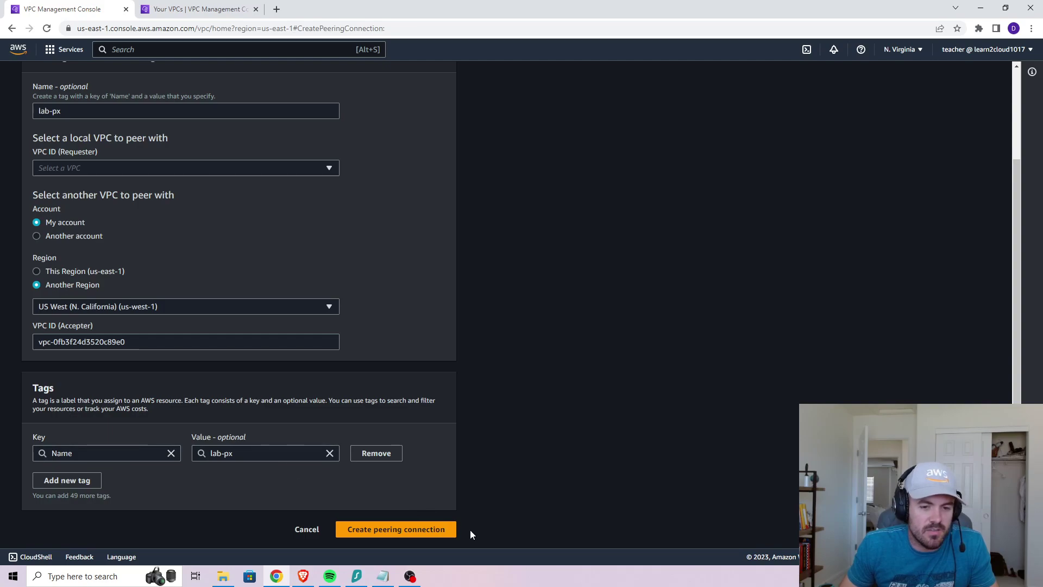
{"action": "left_click", "coordinate": [453, 528]}
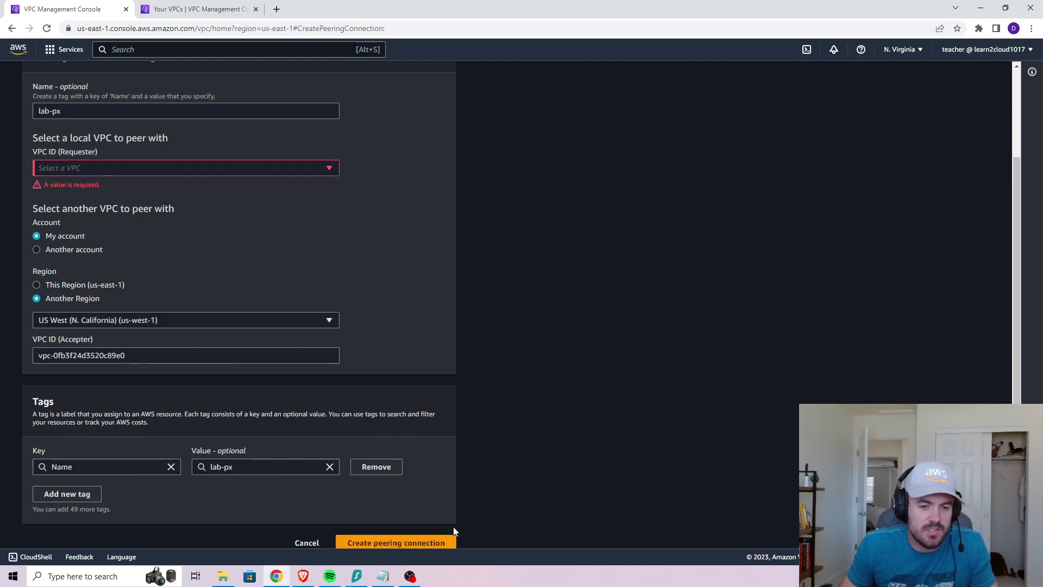
Step: Select my-vpc-01 as the requester VPC for the peering connection
{"action": "scroll", "coordinate": [217, 244], "scroll_direction": "up", "scroll_amount": 2}
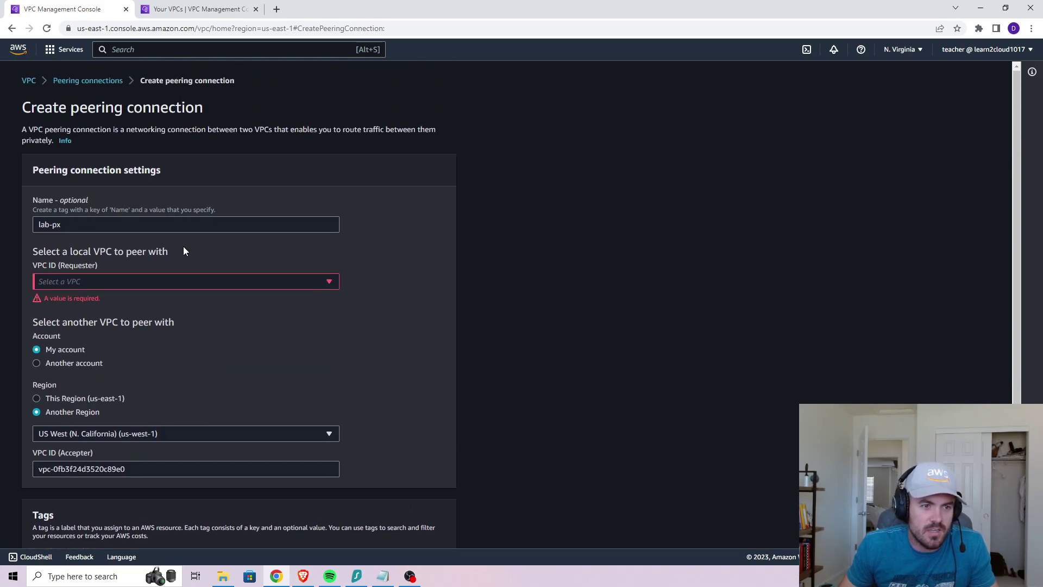
{"action": "left_click", "coordinate": [77, 282]}
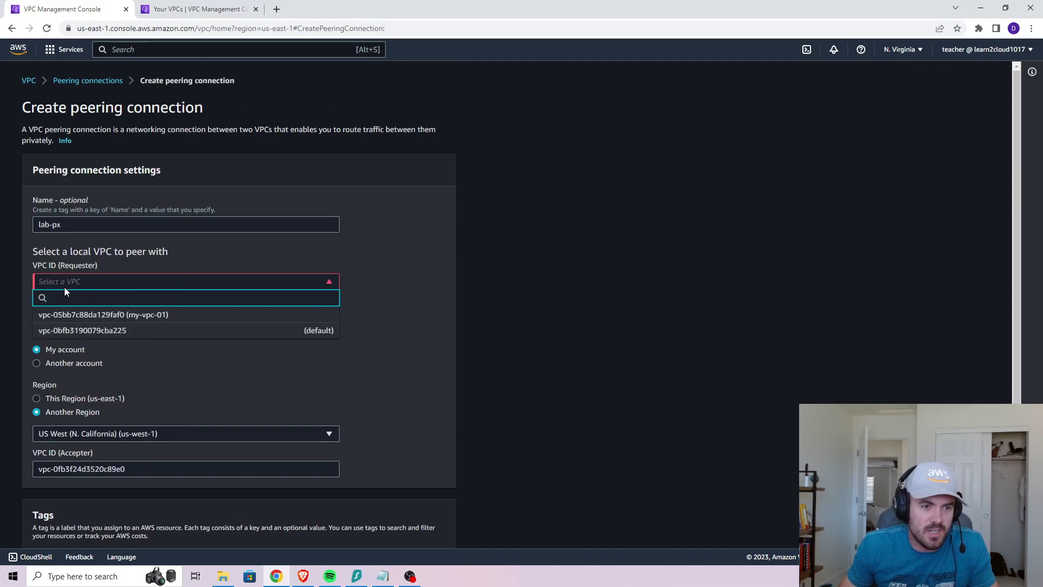
{"action": "left_click", "coordinate": [163, 315]}
Step: Examine the requester VPC's CIDR block and the accepter VPC ID in the peering connection settings
{"action": "scroll", "coordinate": [531, 270], "scroll_direction": "down", "scroll_amount": 1}
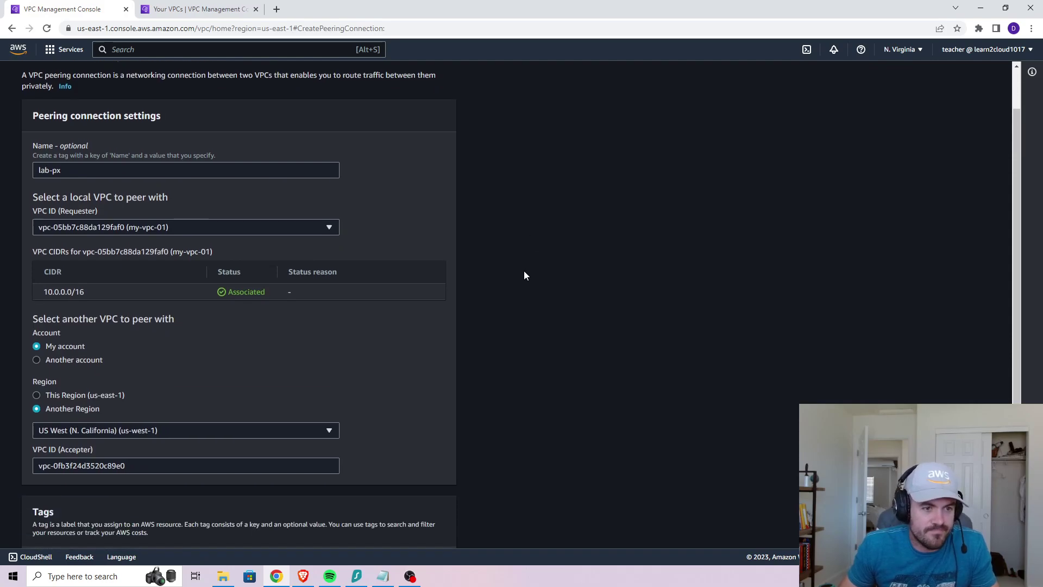
{"action": "left_click_drag", "start_coordinate": [44, 291], "coordinate": [235, 292]}
{"action": "left_click", "coordinate": [505, 296]}
{"action": "left_click_drag", "start_coordinate": [443, 294], "coordinate": [125, 291]}
{"action": "left_click", "coordinate": [64, 296]}
{"action": "left_click", "coordinate": [126, 291]}
{"action": "left_click_drag", "start_coordinate": [42, 292], "coordinate": [119, 293]}
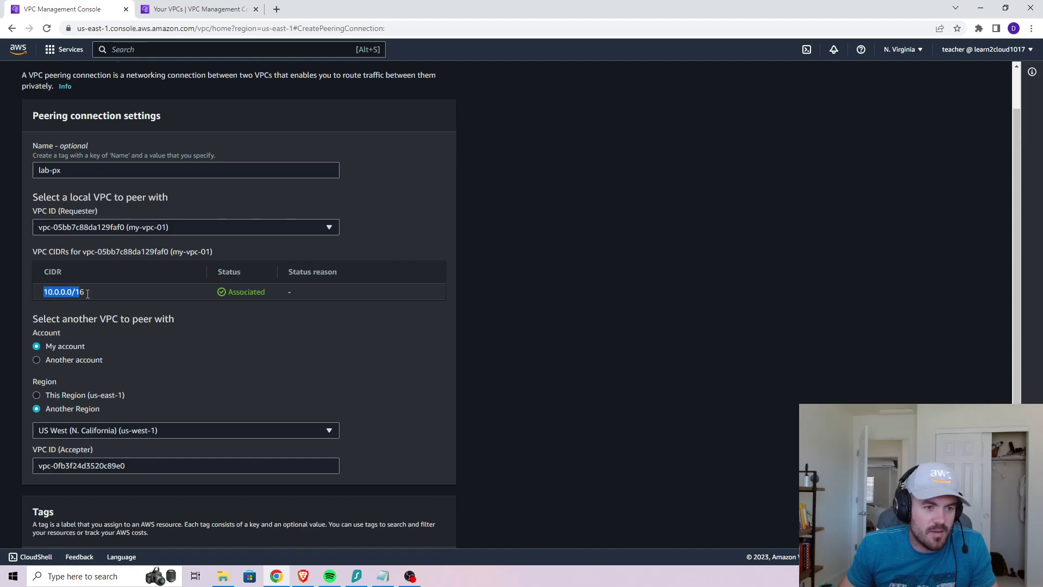
{"action": "left_click", "coordinate": [117, 292]}
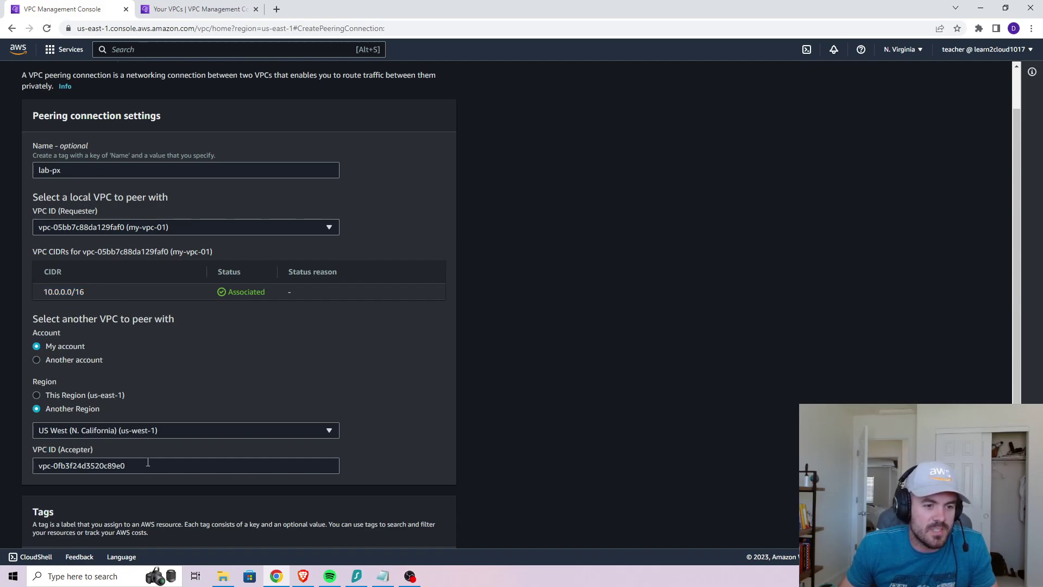
{"action": "triple_click", "coordinate": [88, 466]}
{"action": "left_click", "coordinate": [656, 265]}
{"action": "left_click_drag", "start_coordinate": [118, 291], "coordinate": [24, 292]}
{"action": "left_click", "coordinate": [640, 245]}
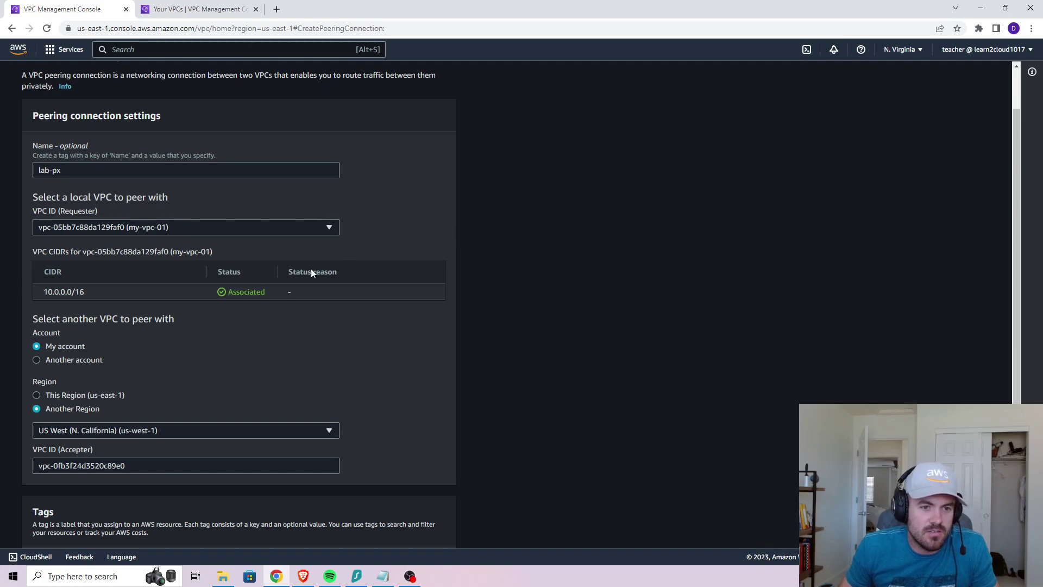
Step: Create the lab-px peering connection, read its acceptance notice and return to the us-west-1 VPC list
{"action": "scroll", "coordinate": [272, 325], "scroll_direction": "down", "scroll_amount": 3}
{"action": "left_click", "coordinate": [413, 528]}
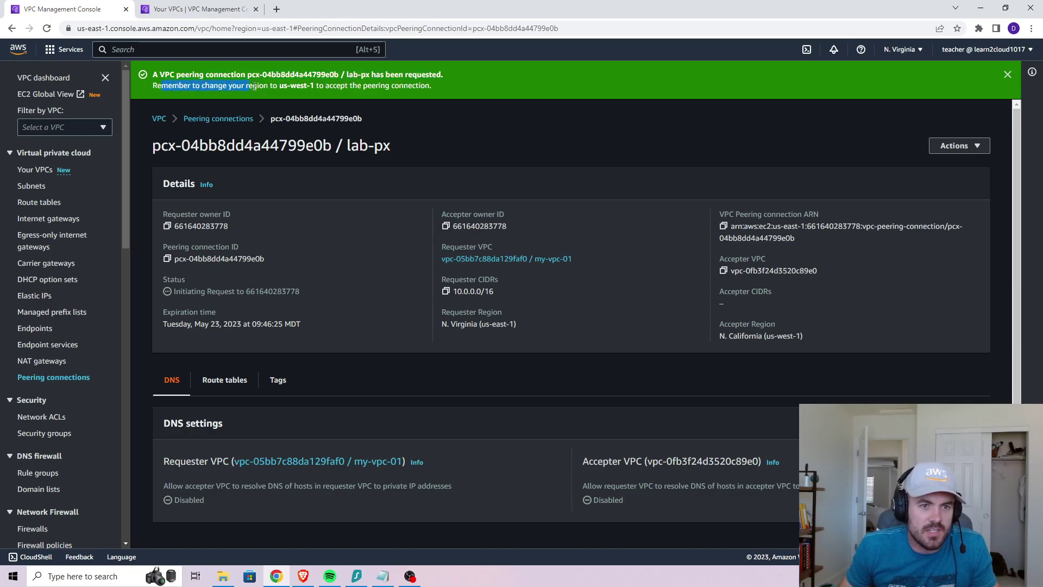
{"action": "left_click_drag", "start_coordinate": [311, 86], "coordinate": [315, 85]}
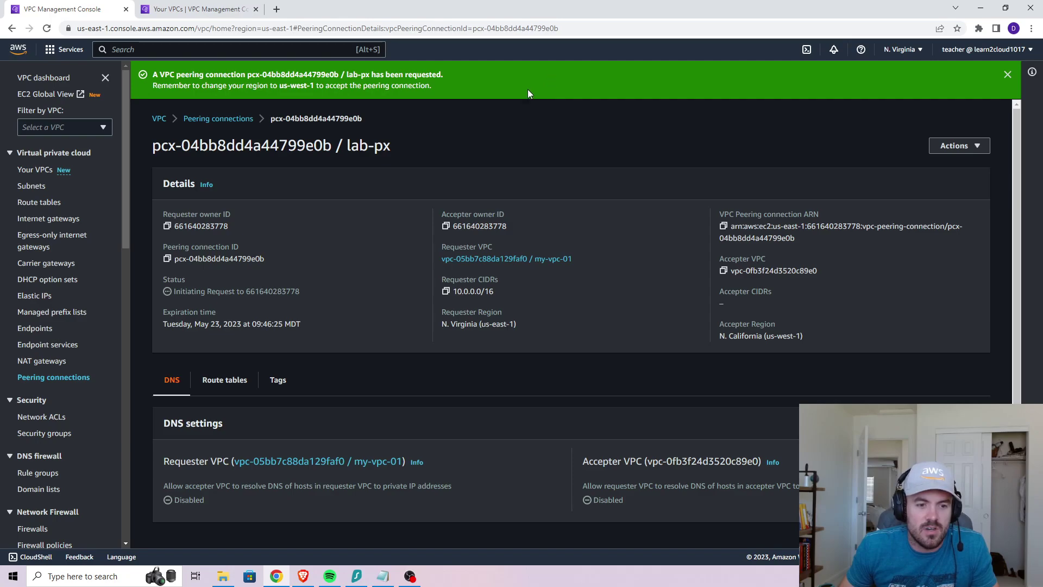
{"action": "left_click", "coordinate": [202, 9]}
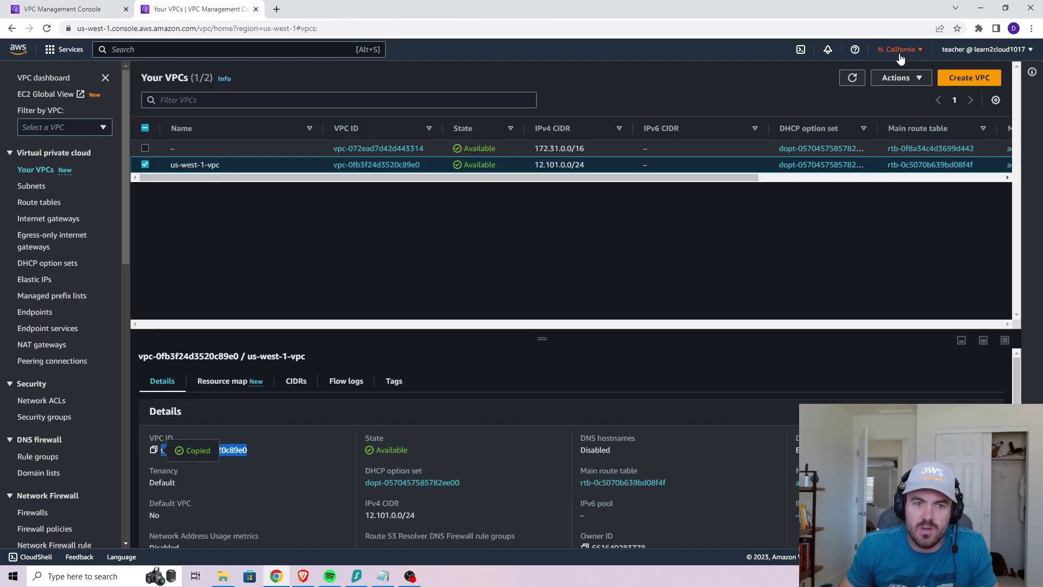
Step: Open the us-west-1 peering connections and read the acceptance deadline of the pending request
{"action": "left_click", "coordinate": [71, 361]}
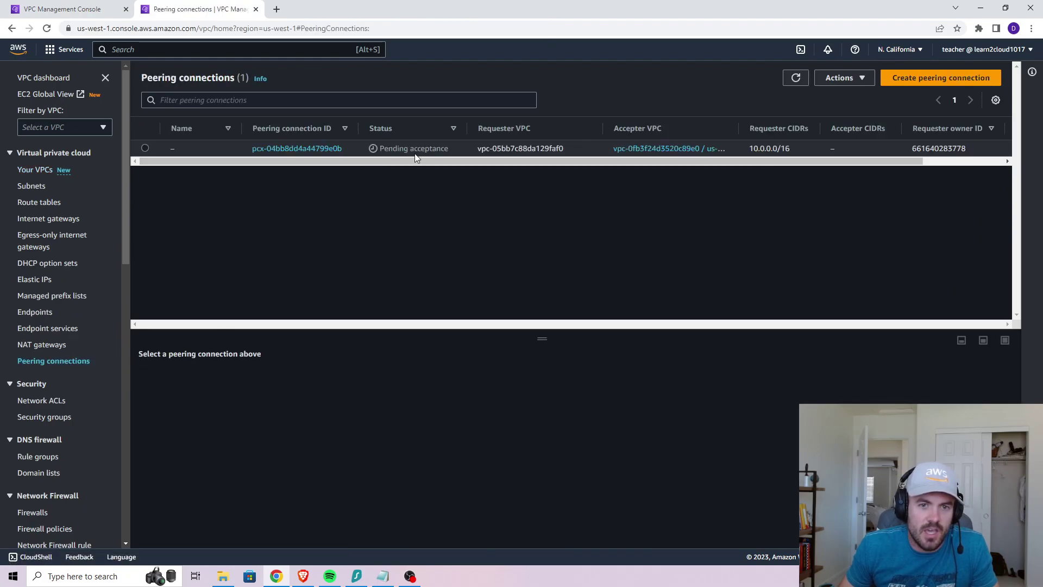
{"action": "left_click_drag", "start_coordinate": [382, 147], "coordinate": [463, 150]}
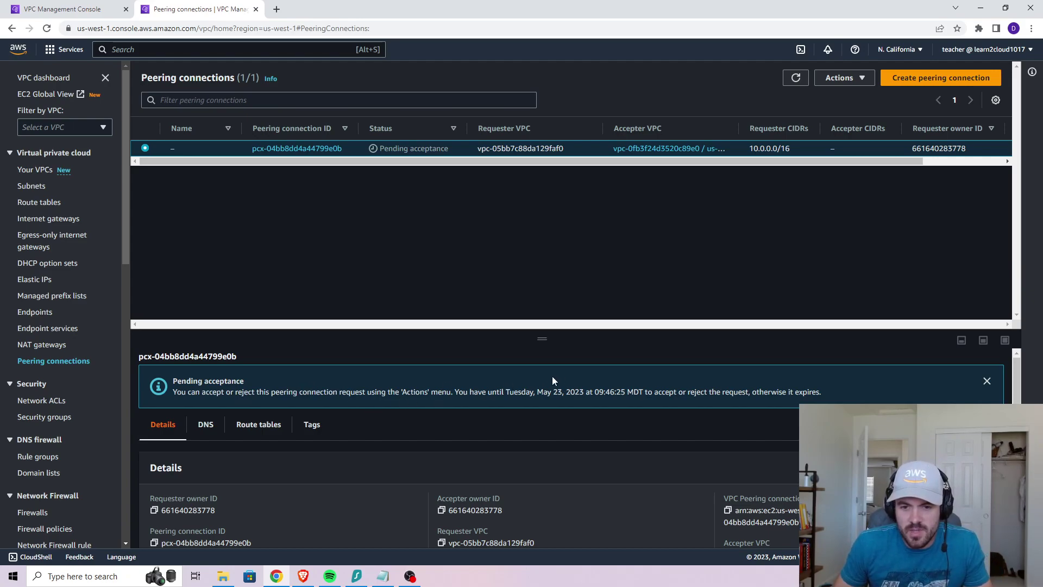
{"action": "left_click_drag", "start_coordinate": [530, 397], "coordinate": [610, 398]}
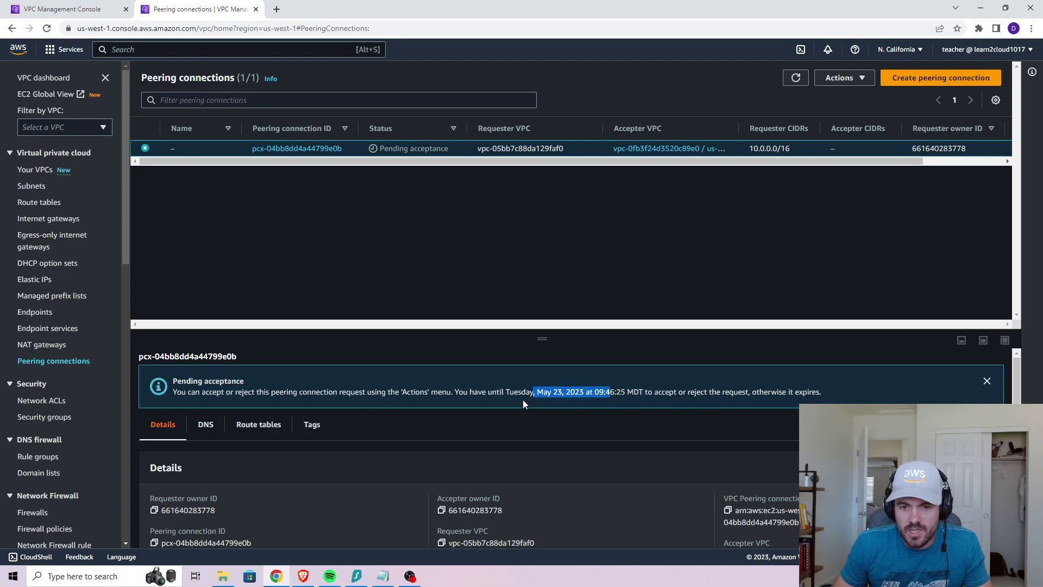
{"action": "left_click", "coordinate": [726, 249]}
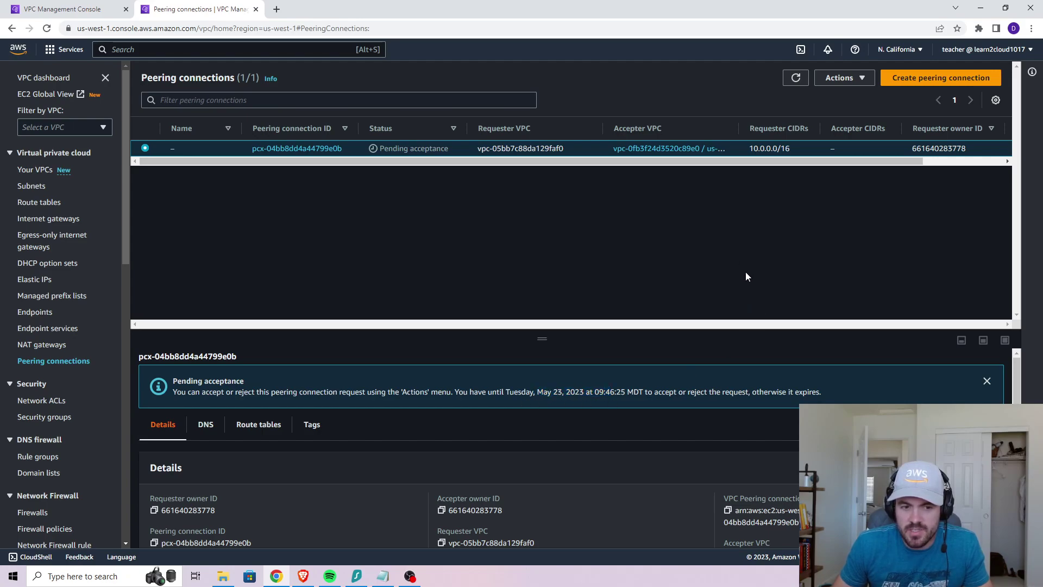
Step: Accept the pending peering connection request after reviewing its requester VPC and both owner IDs
{"action": "left_click", "coordinate": [861, 79]}
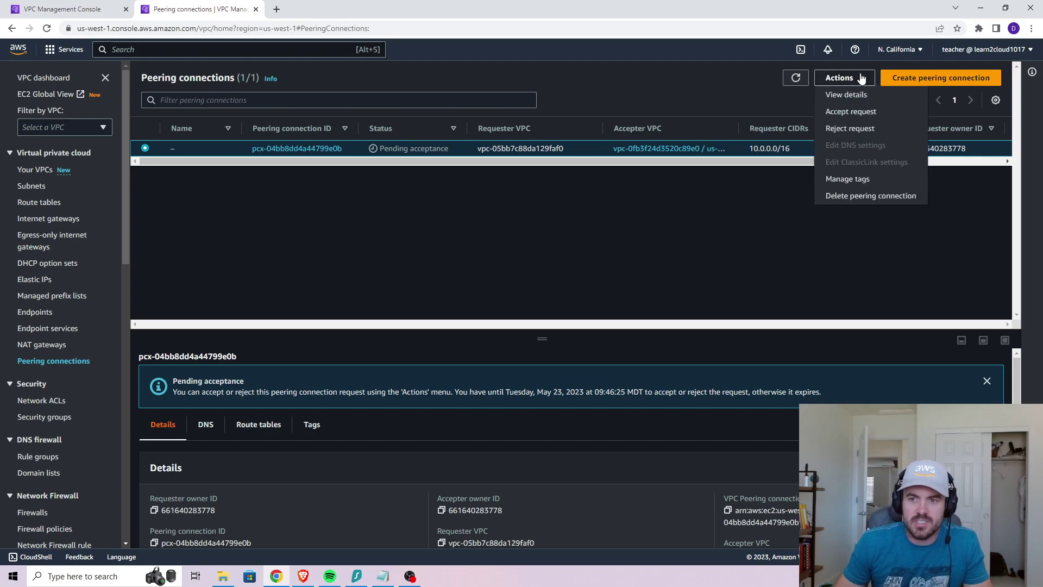
{"action": "left_click", "coordinate": [888, 113]}
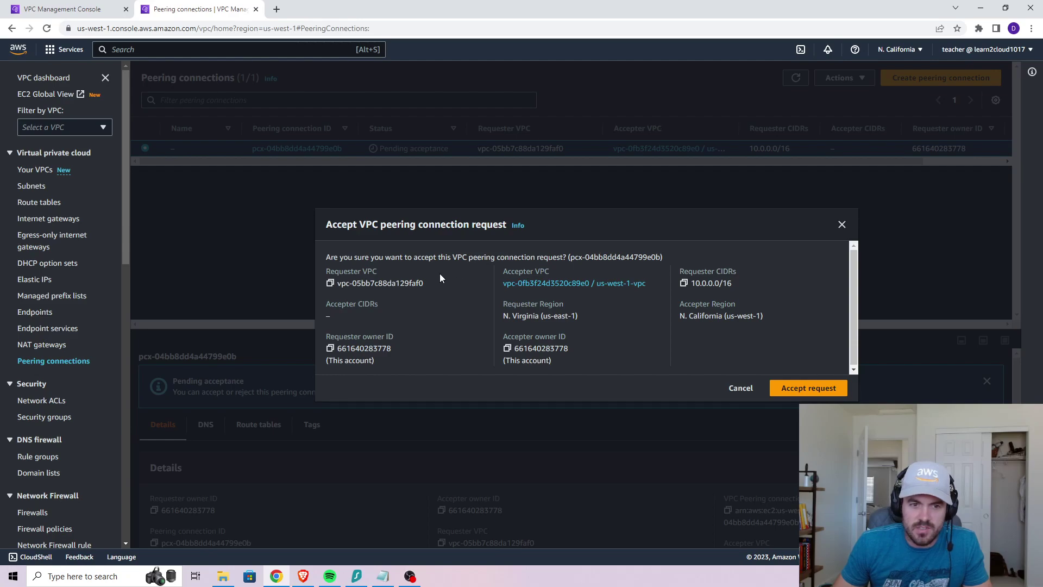
{"action": "left_click_drag", "start_coordinate": [435, 283], "coordinate": [362, 286]}
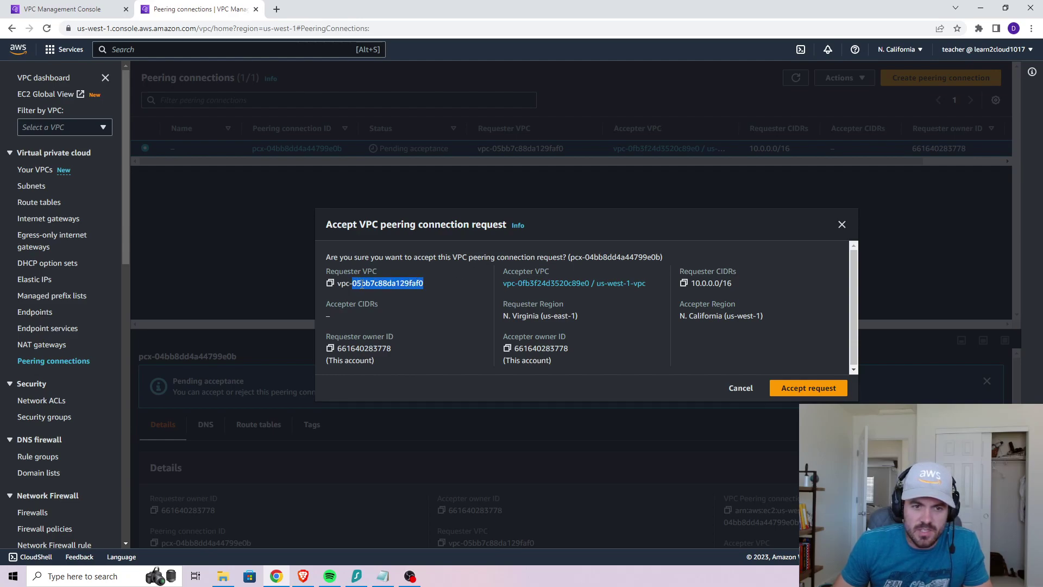
{"action": "left_click", "coordinate": [402, 346]}
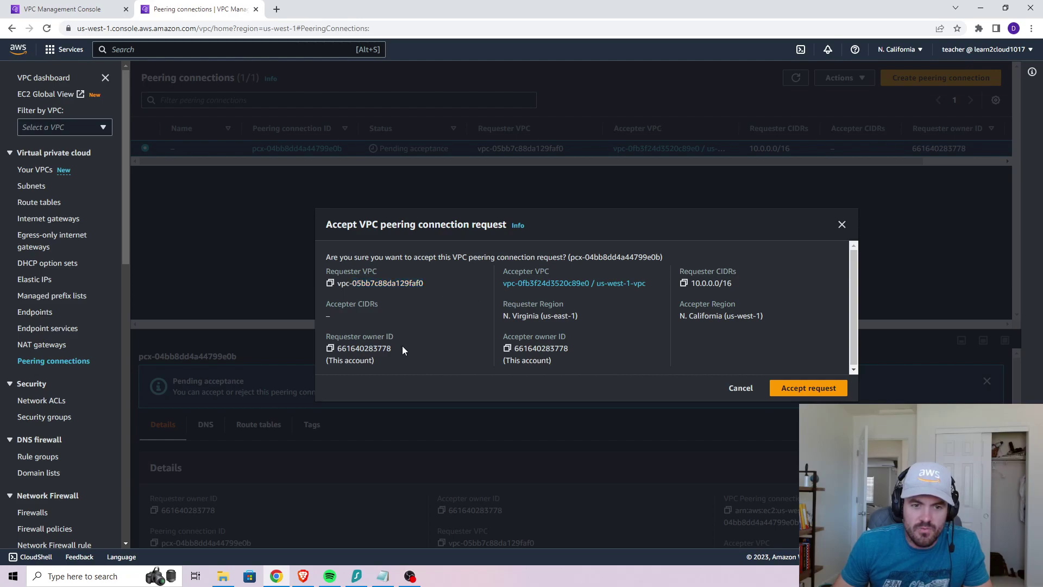
{"action": "left_click_drag", "start_coordinate": [369, 346], "coordinate": [338, 350]}
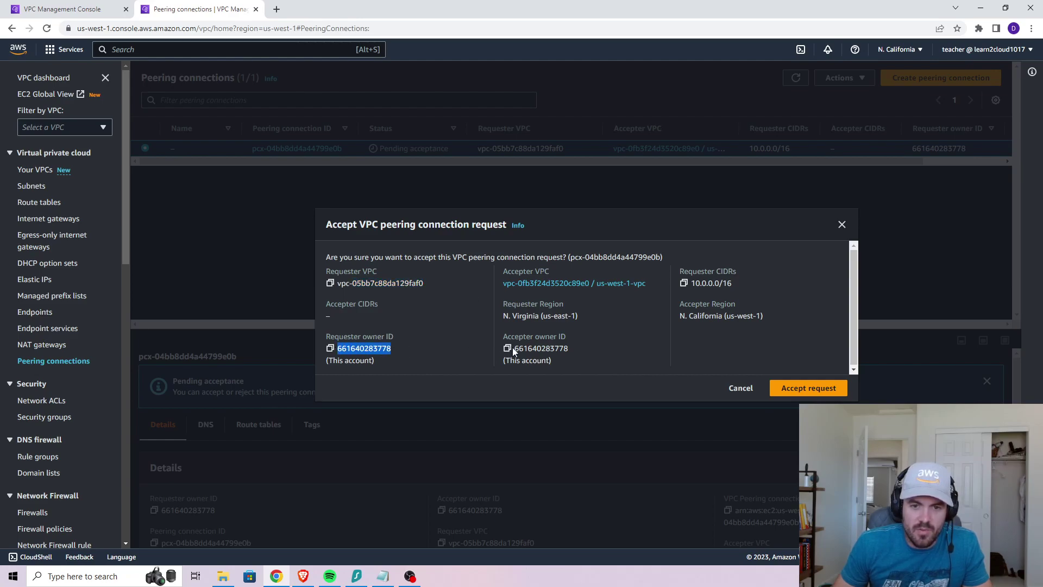
{"action": "double_click", "coordinate": [530, 350]}
{"action": "left_click", "coordinate": [471, 332]}
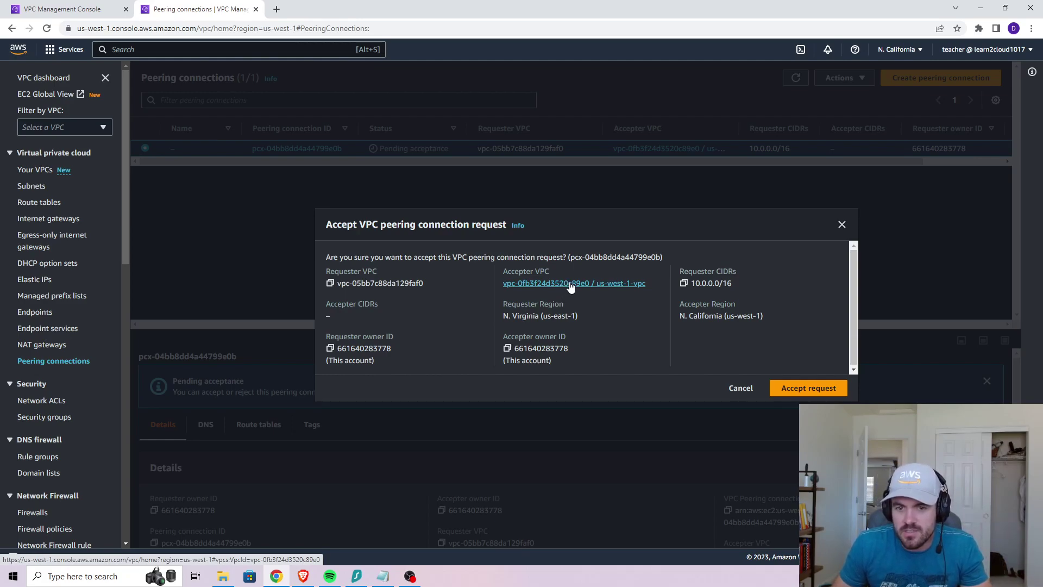
{"action": "left_click", "coordinate": [833, 388]}
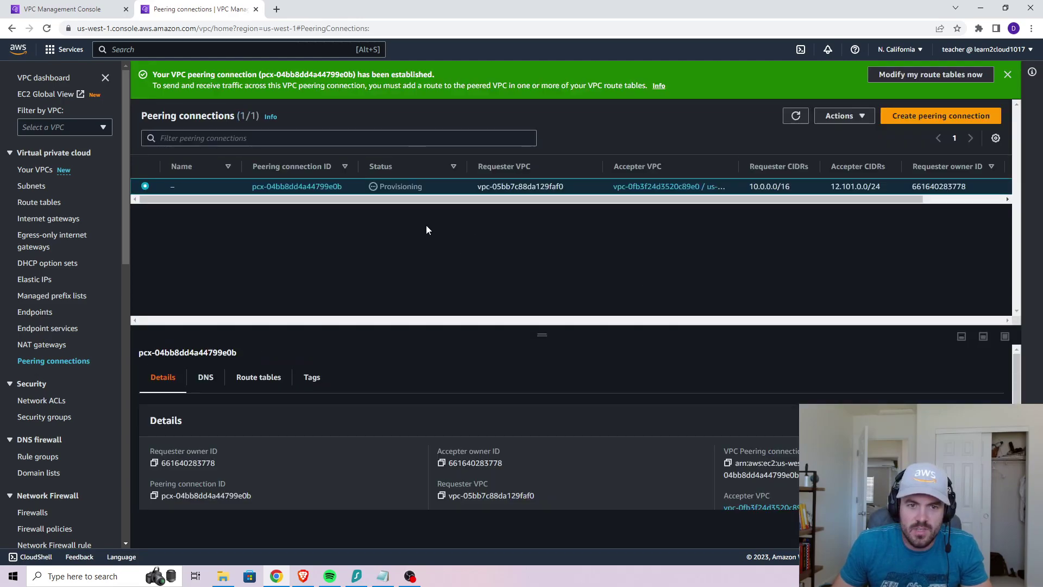
Step: Refresh the peering connections list and check the accepted connection's status
{"action": "double_click", "coordinate": [391, 187]}
{"action": "left_click", "coordinate": [425, 256]}
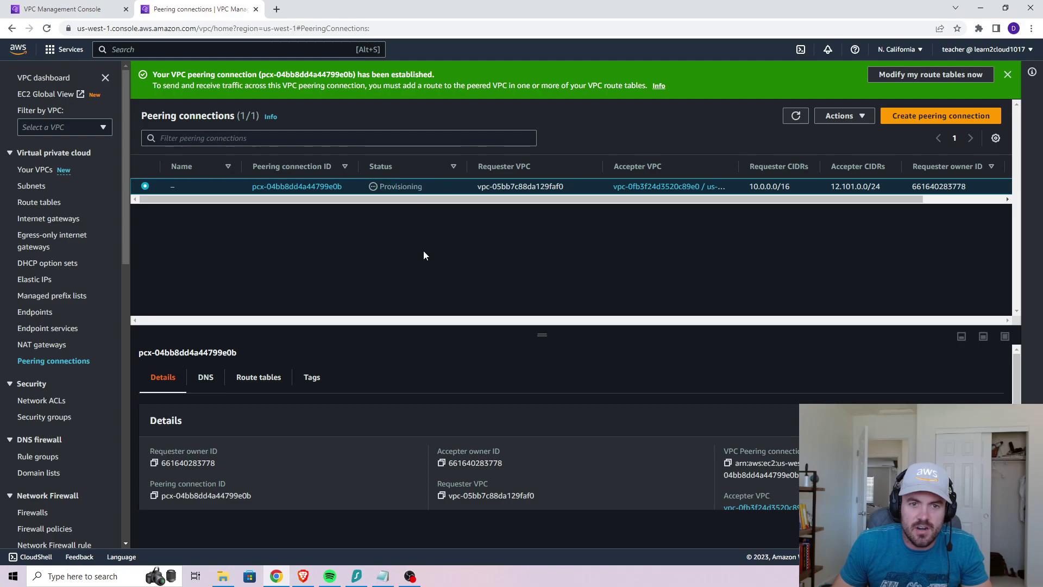
{"action": "left_click", "coordinate": [796, 118]}
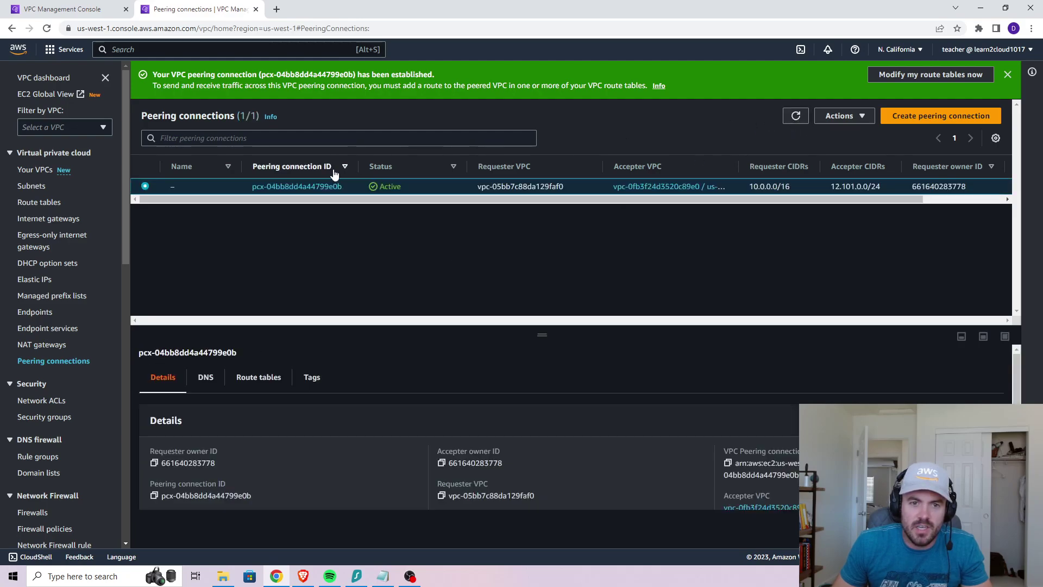
{"action": "left_click", "coordinate": [417, 253]}
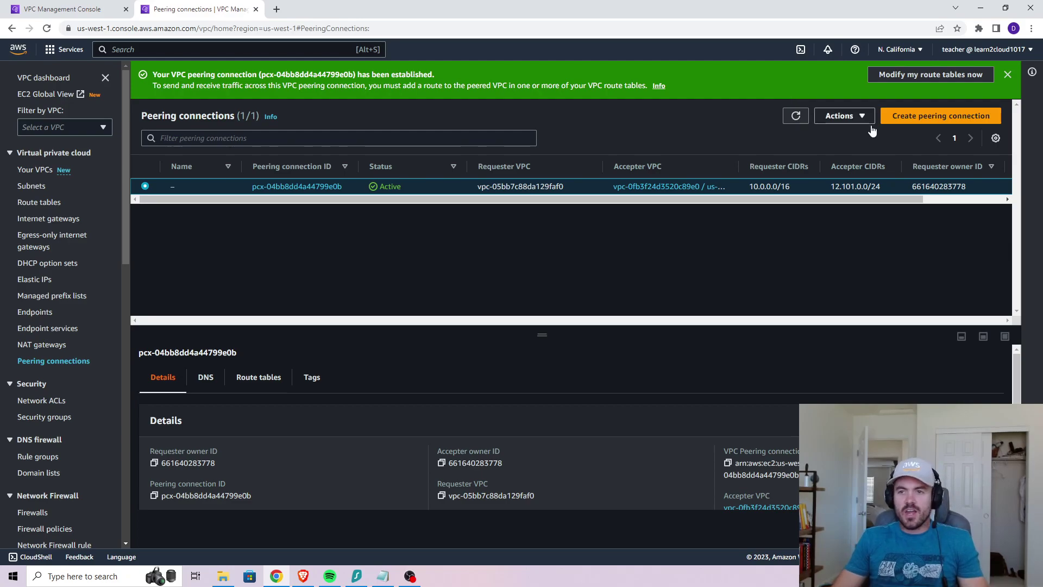
Step: Add a route with destination 0.0.0.0/0 to the route table of us-west-1-vpc
{"action": "left_click", "coordinate": [944, 74]}
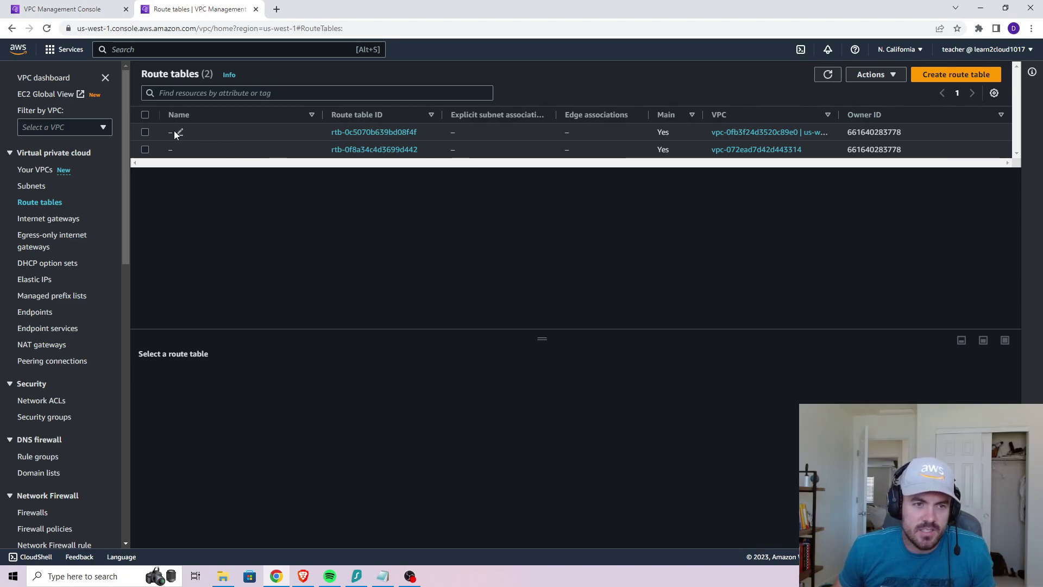
{"action": "left_click", "coordinate": [144, 133]}
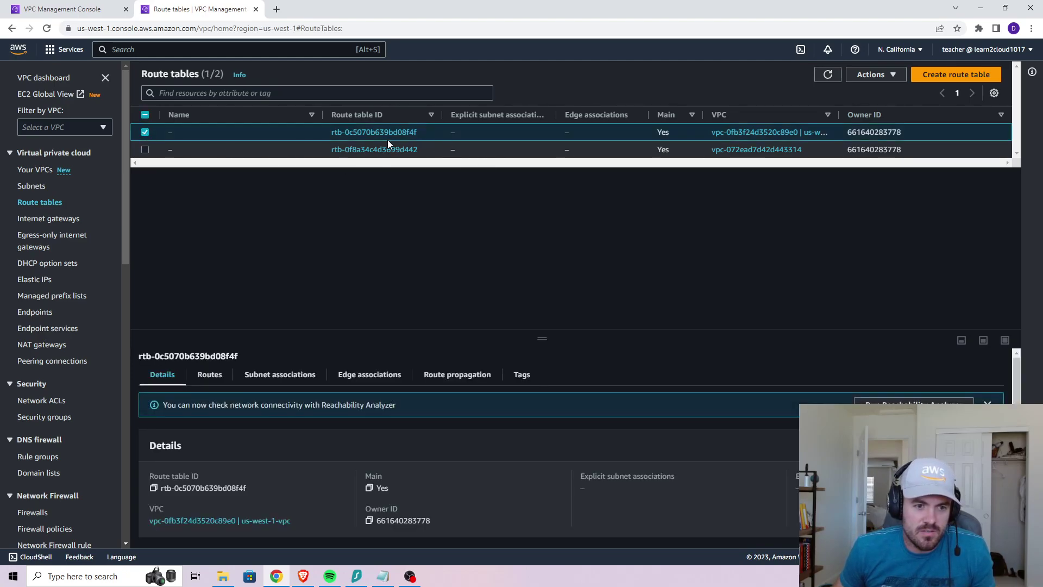
{"action": "left_click", "coordinate": [207, 378]}
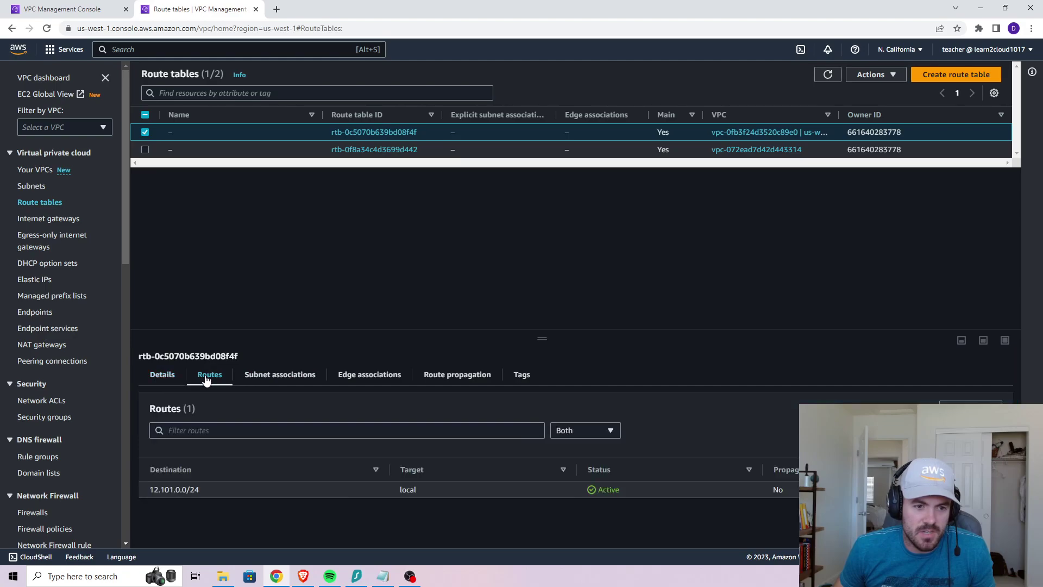
{"action": "left_click", "coordinate": [970, 408]}
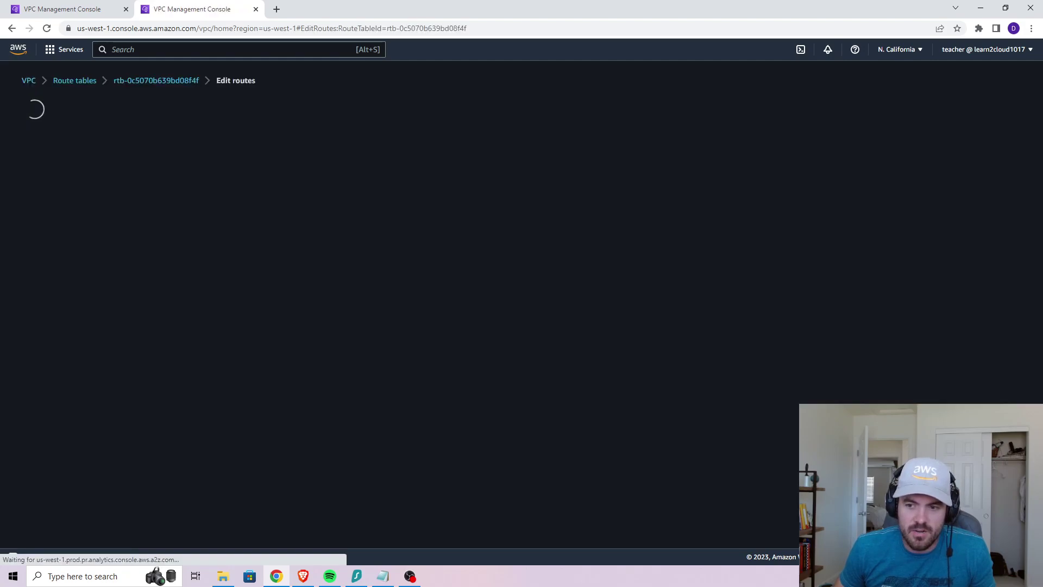
{"action": "left_click", "coordinate": [68, 210]}
{"action": "left_click", "coordinate": [100, 205]}
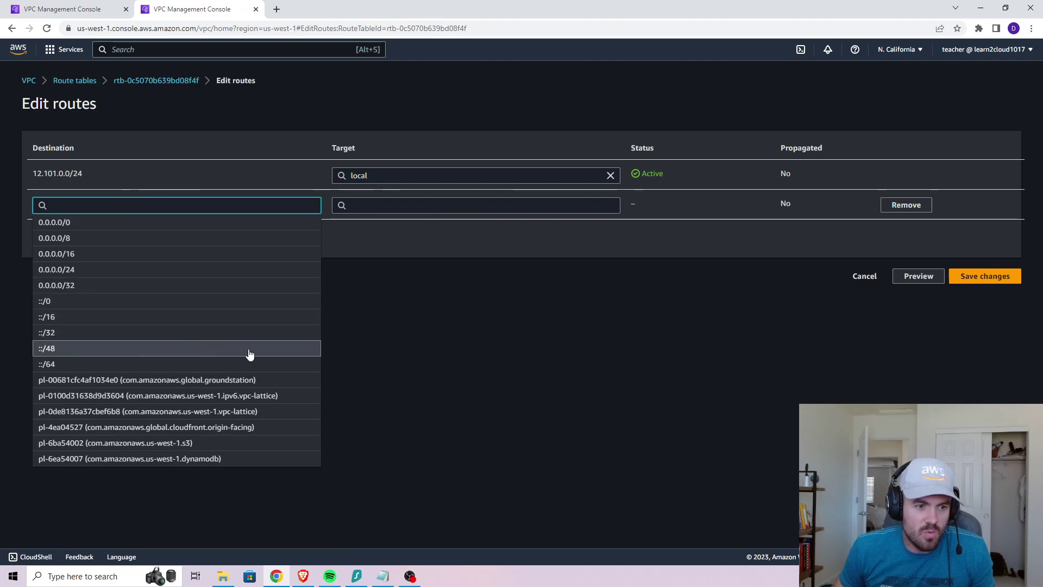
{"action": "left_click", "coordinate": [124, 226]}
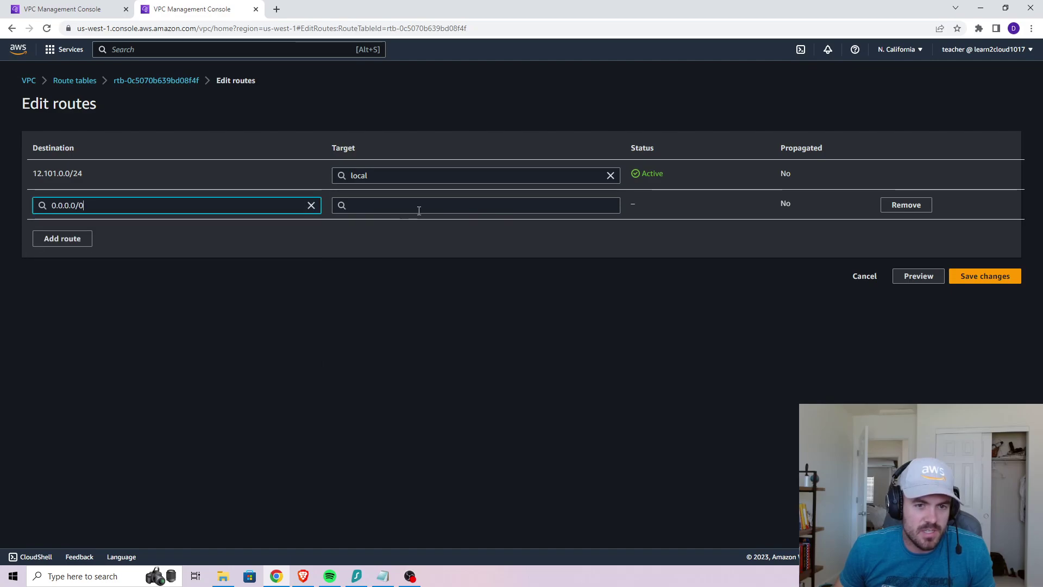
Step: Target the new 0.0.0.0/0 route at peering connection pcx-04bb8dd4a44799e0b, save the routes and dismiss the notification
{"action": "left_click", "coordinate": [418, 211]}
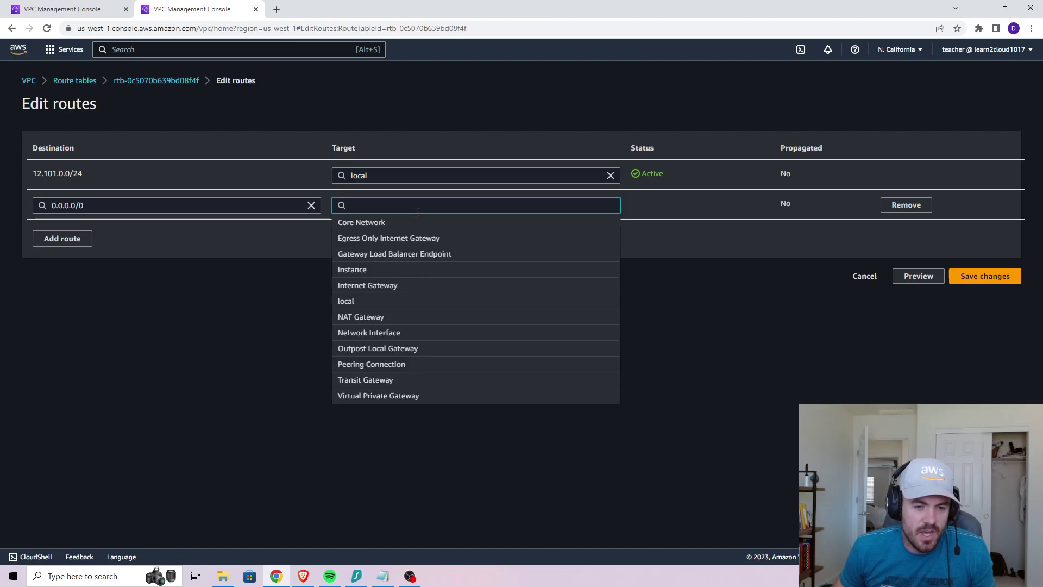
{"action": "left_click", "coordinate": [396, 364]}
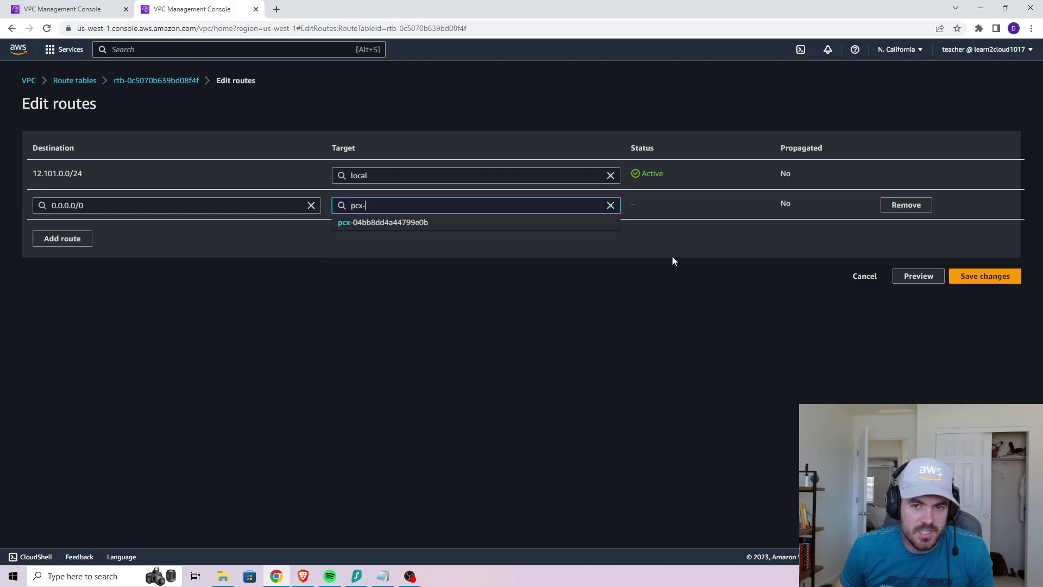
{"action": "left_click", "coordinate": [402, 223]}
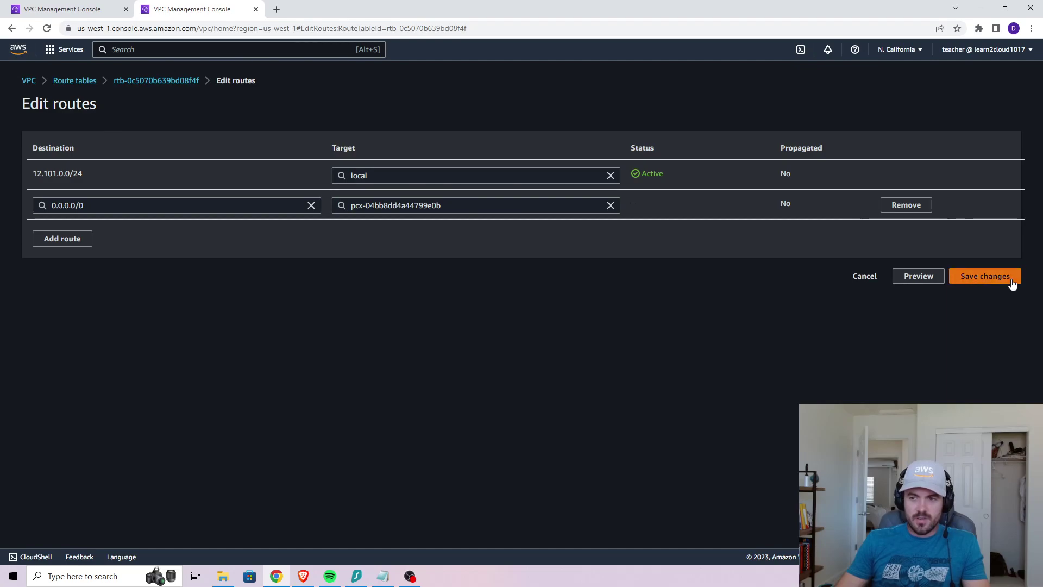
{"action": "left_click", "coordinate": [984, 276]}
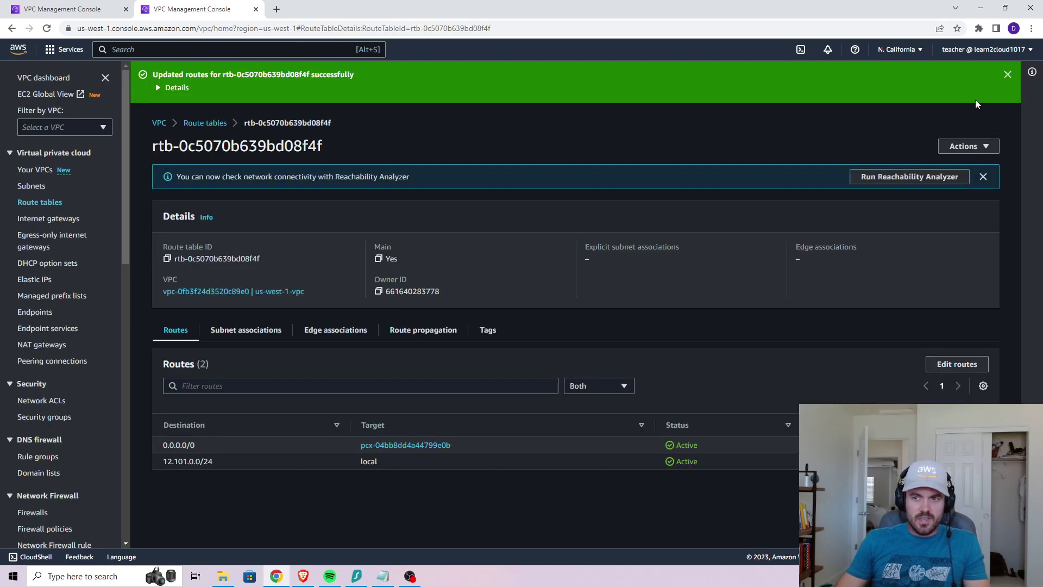
{"action": "left_click", "coordinate": [1008, 74]}
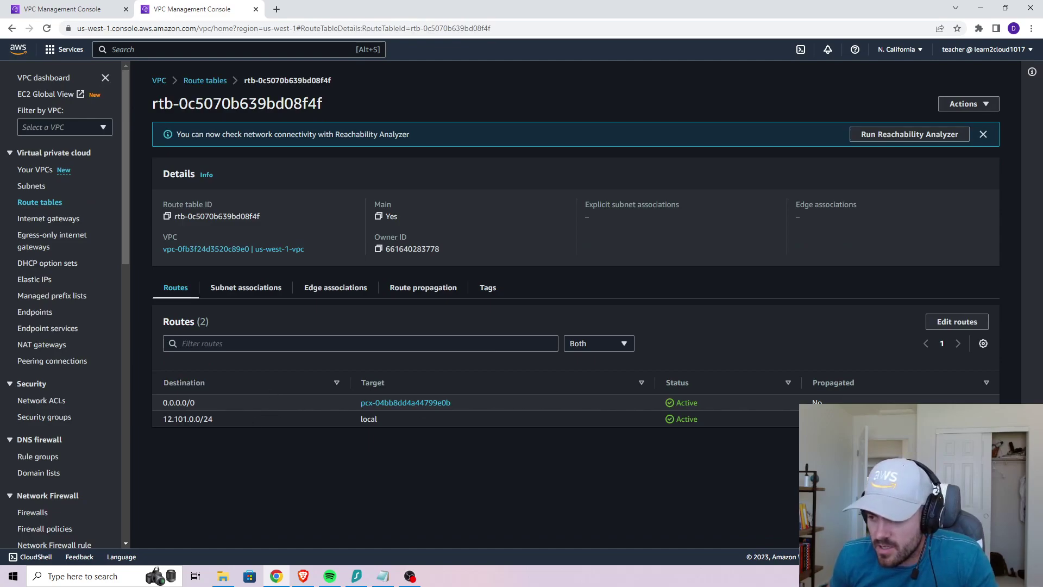
Step: Review the peering route in the us-west-1-vpc route table
{"action": "left_click_drag", "start_coordinate": [354, 403], "coordinate": [292, 398]}
{"action": "left_click", "coordinate": [524, 403]}
{"action": "left_click", "coordinate": [318, 454]}
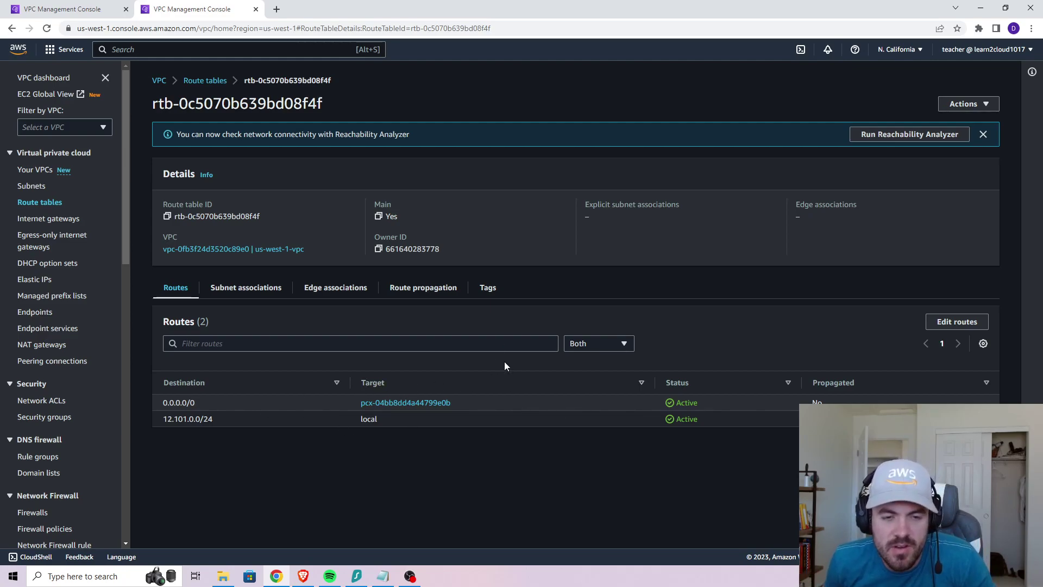
Step: Return to the lab-px peering connection in us-east-1, dismiss its notification and check which route tables reference it
{"action": "mouse_move", "coordinate": [65, 7]}
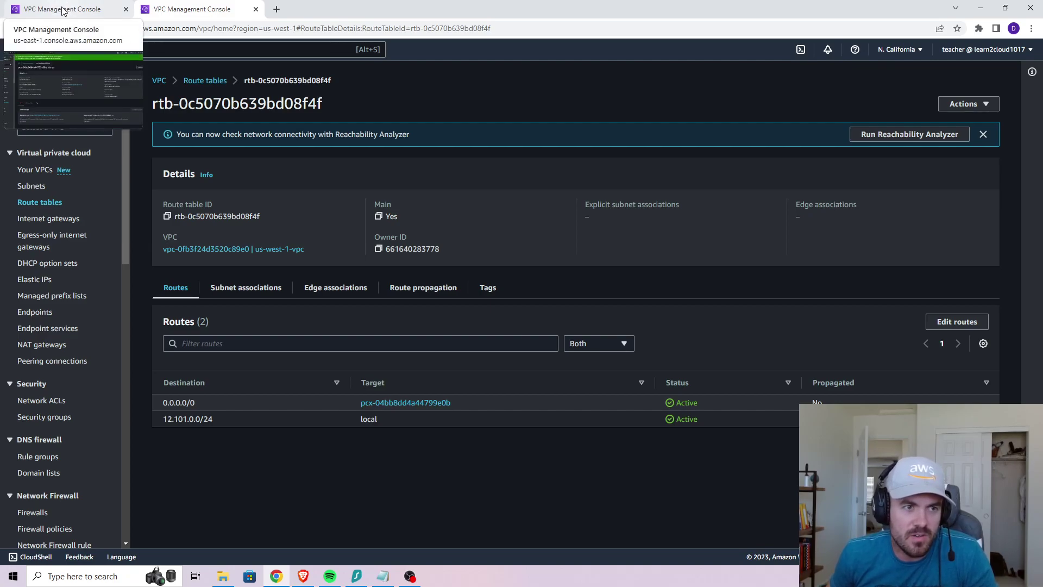
{"action": "left_click", "coordinate": [57, 12]}
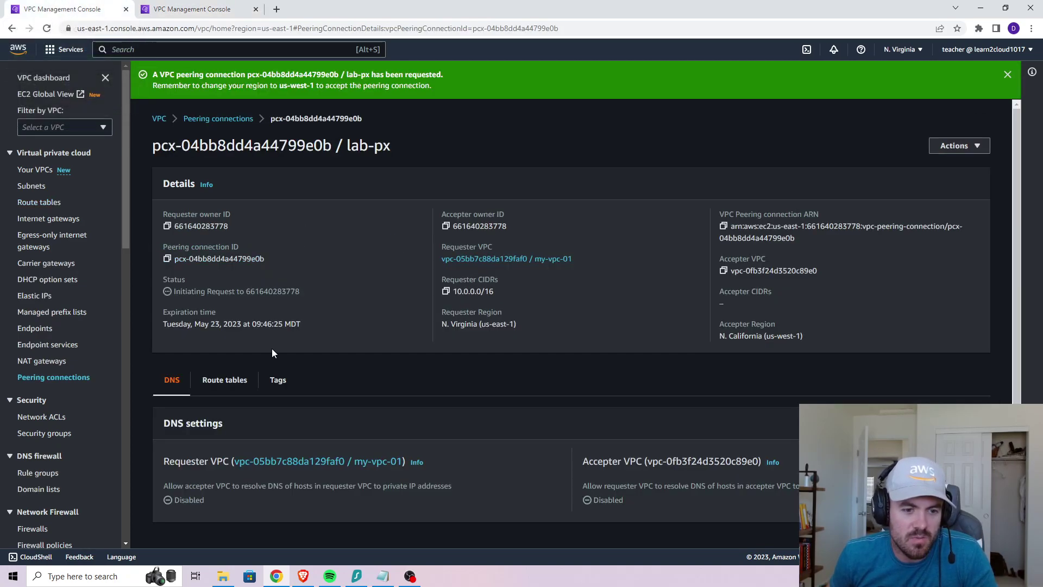
{"action": "left_click", "coordinate": [1007, 75]}
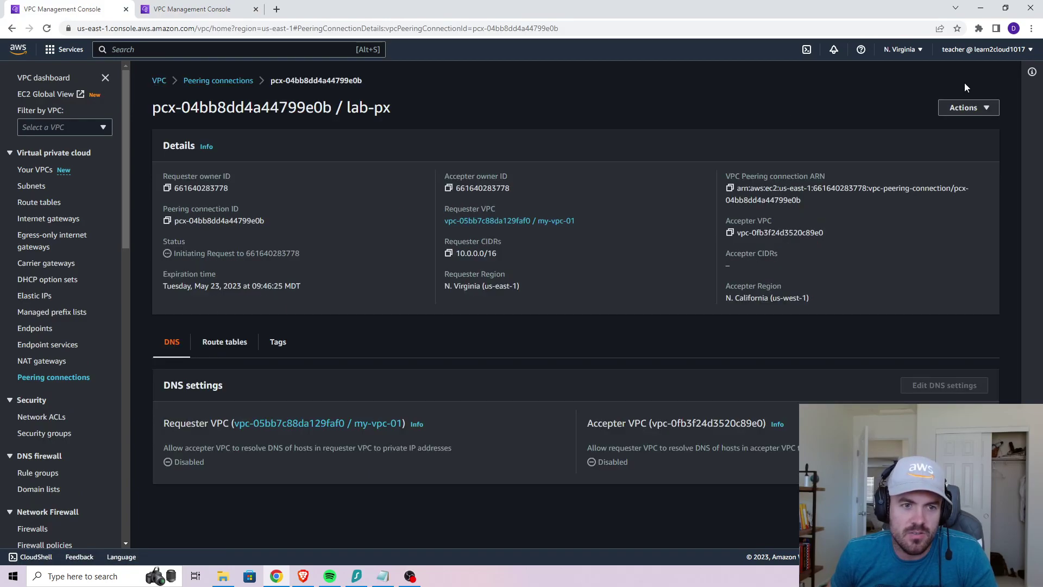
{"action": "left_click", "coordinate": [220, 345]}
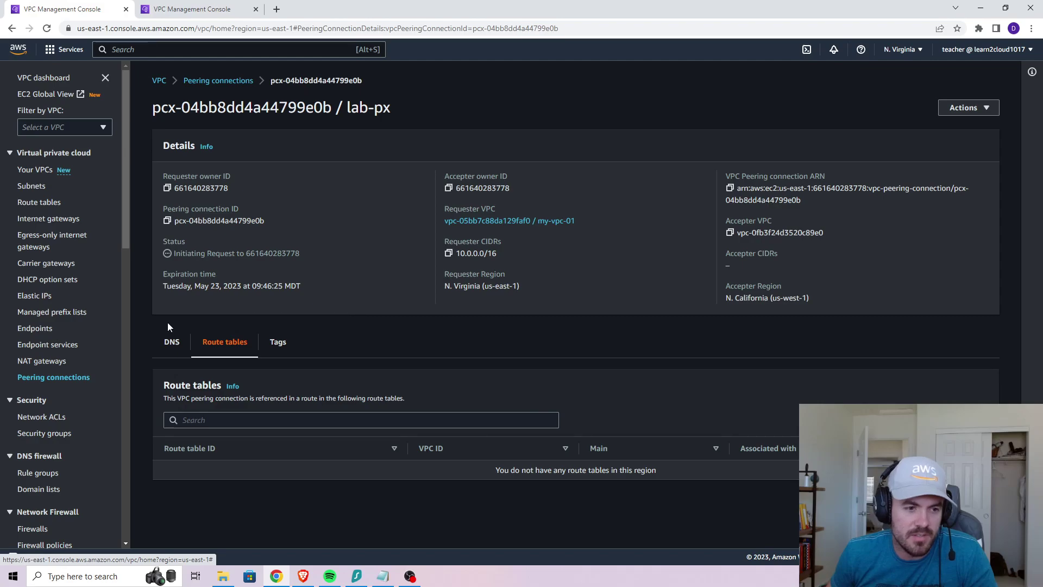
Step: Add a route with destination 0.0.0.0/0 to the my-private-rt route table in us-east-1
{"action": "left_click", "coordinate": [39, 202]}
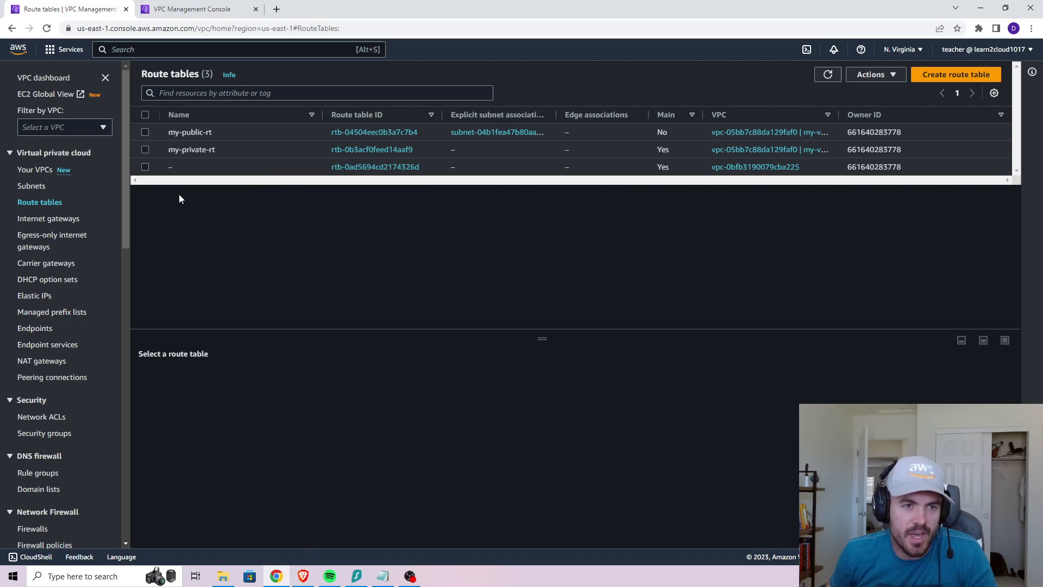
{"action": "left_click", "coordinate": [145, 149]}
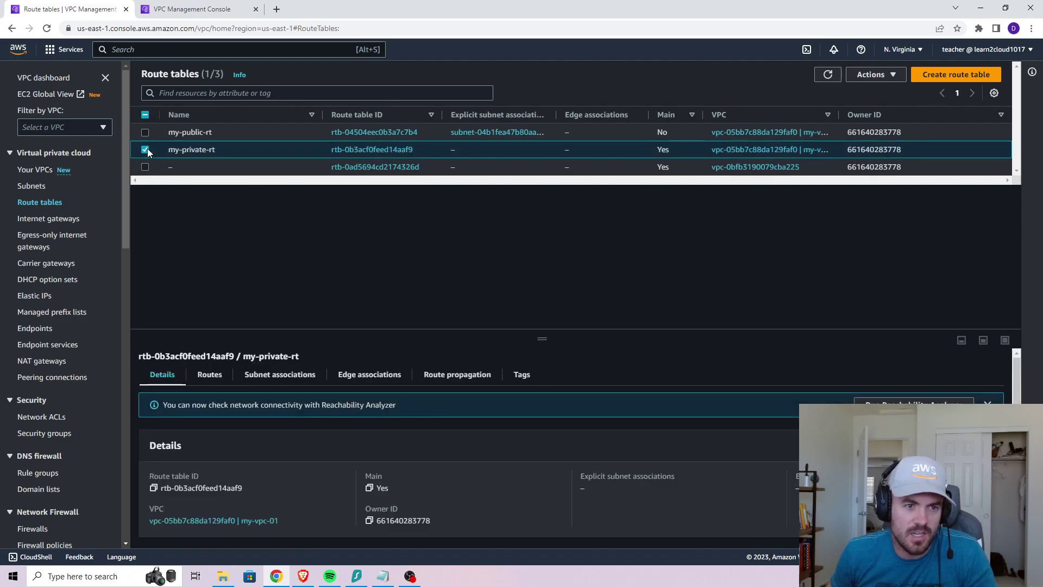
{"action": "left_click", "coordinate": [208, 382]}
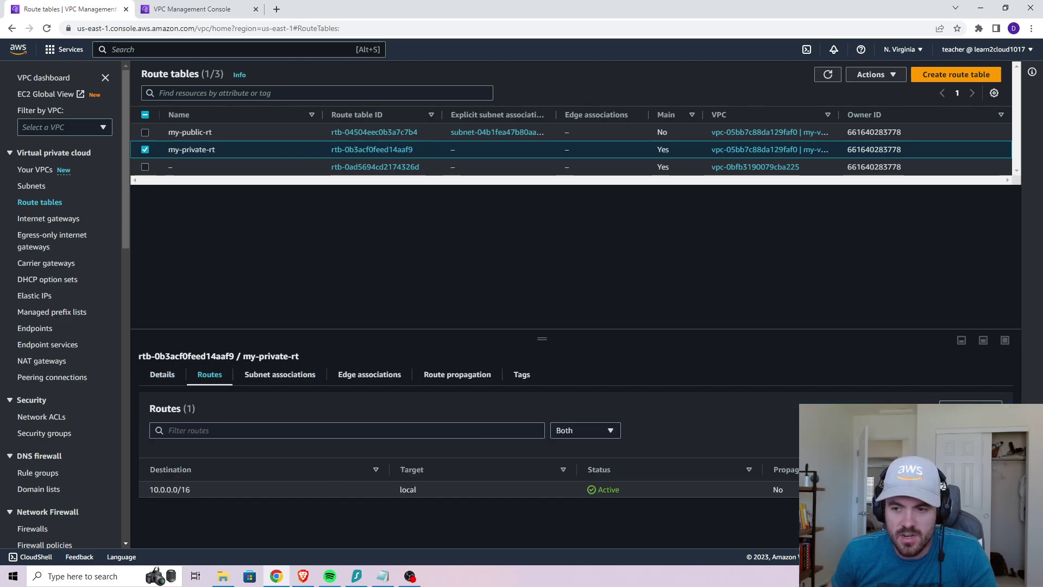
{"action": "left_click", "coordinate": [971, 409]}
{"action": "left_click", "coordinate": [60, 207]}
{"action": "left_click", "coordinate": [106, 206]}
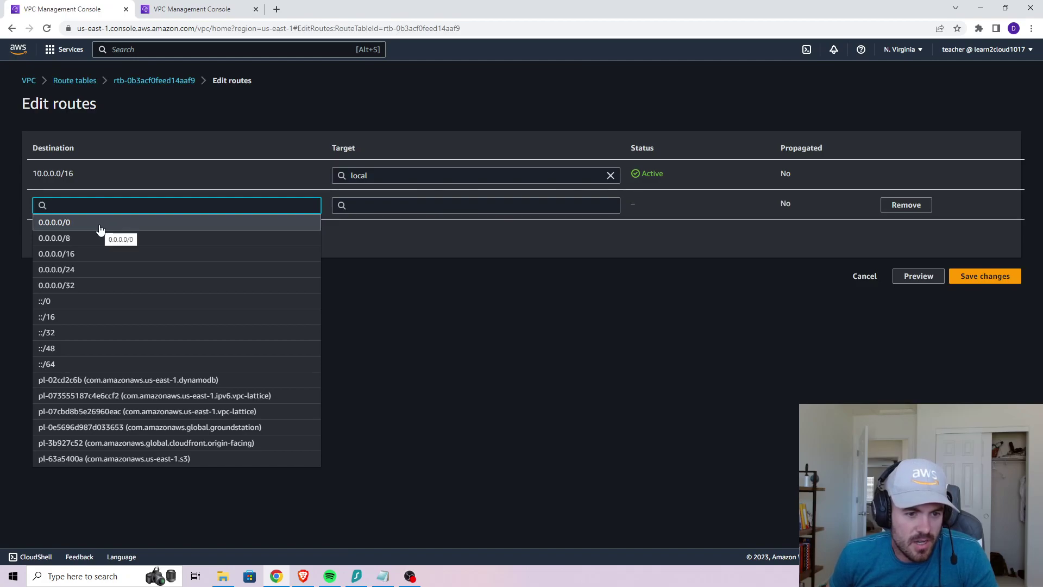
{"action": "left_click", "coordinate": [100, 228]}
Step: Target the new 0.0.0.0/0 route of my-private-rt at peering connection pcx-04bb8dd4a44799e0b (lab-px)
{"action": "left_click", "coordinate": [427, 205]}
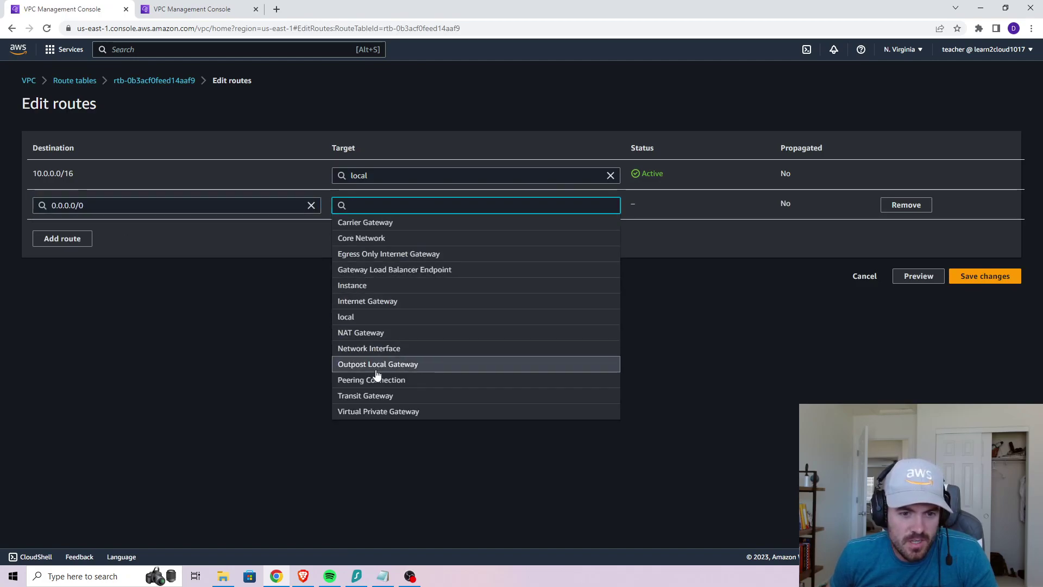
{"action": "type", "text": "pcx-"}
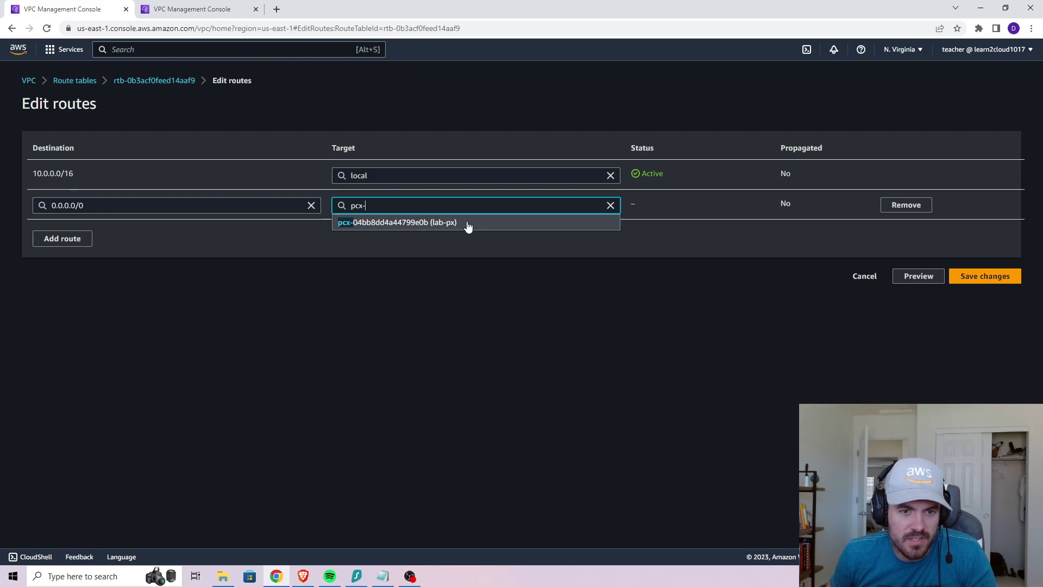
{"action": "left_click", "coordinate": [468, 226]}
Step: Compare the new route's peering connection ID with the target in the us-west-1-vpc route table
{"action": "left_click_drag", "start_coordinate": [355, 205], "coordinate": [451, 206]}
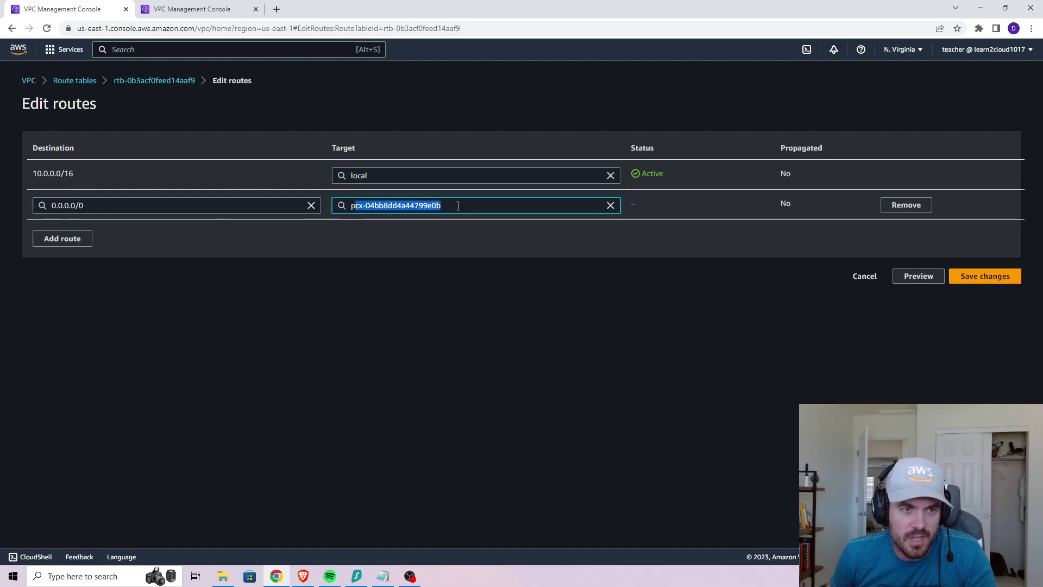
{"action": "left_click", "coordinate": [201, 9]}
{"action": "left_click_drag", "start_coordinate": [360, 403], "coordinate": [454, 402]}
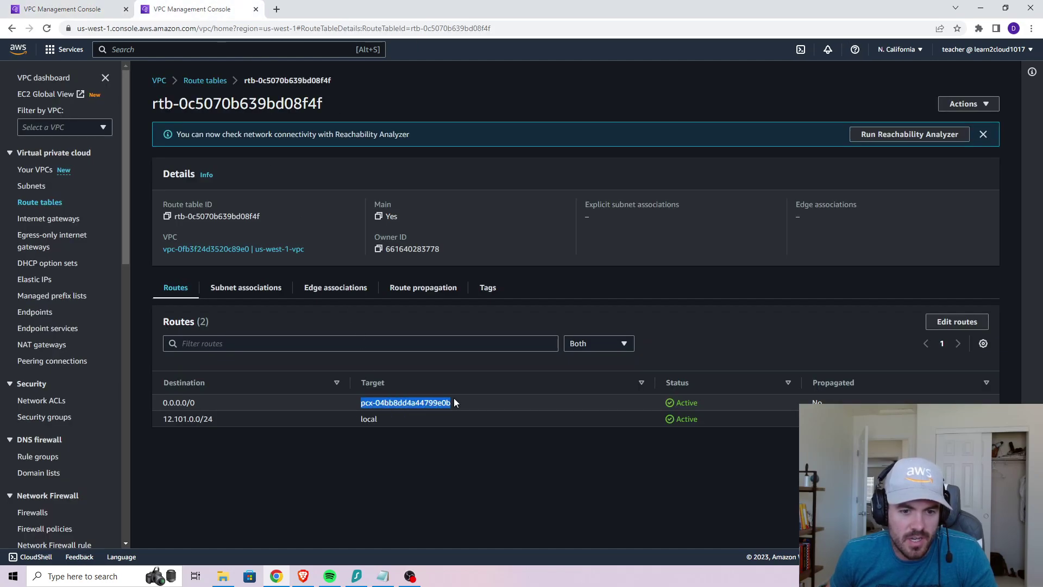
{"action": "left_click", "coordinate": [62, 9]}
{"action": "left_click", "coordinate": [493, 322]}
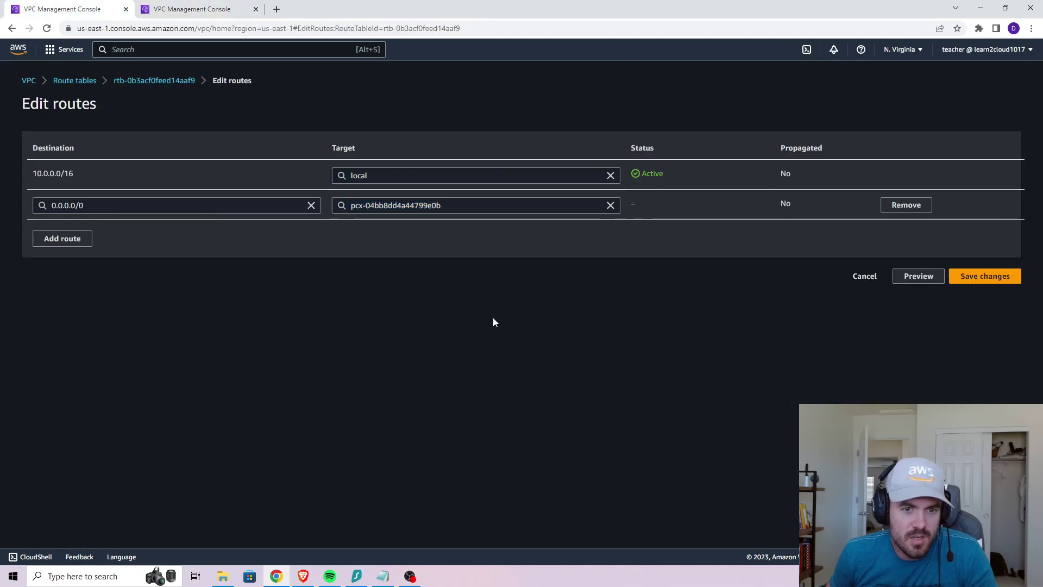
Step: Save the route changes to my-private-rt and dismiss the notification
{"action": "left_click", "coordinate": [980, 277]}
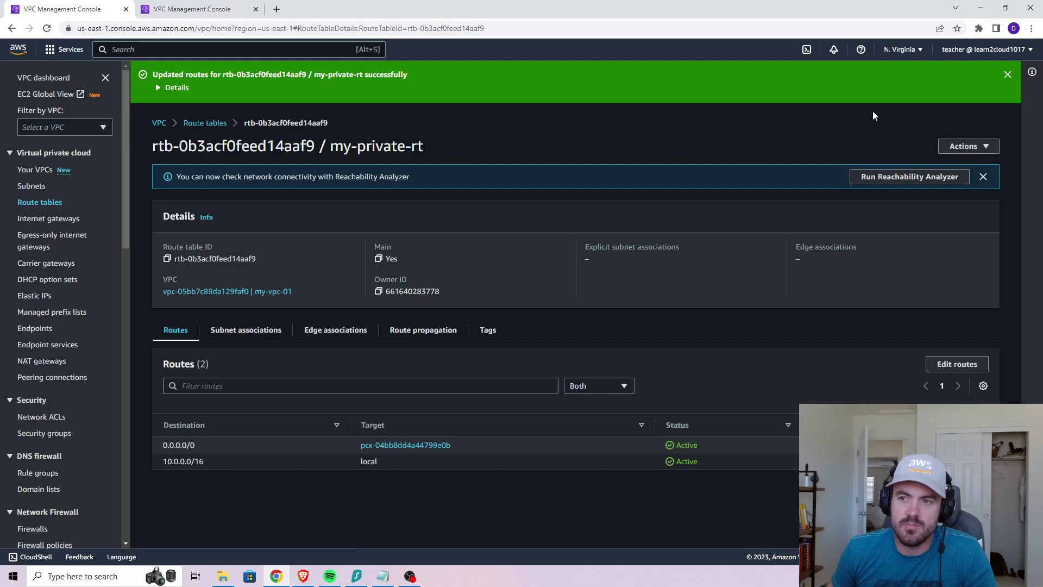
{"action": "left_click", "coordinate": [1008, 74]}
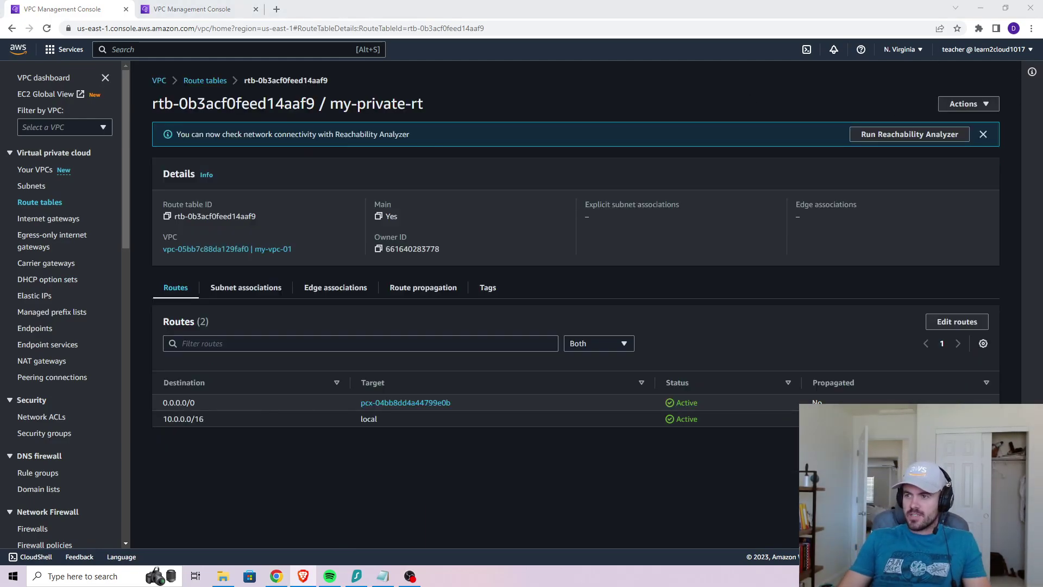
Step: Switch to the Brave window with the AWS Prescriptive Guidance page on VPC peering architecture
{"action": "key", "text": "alt+Tab"}
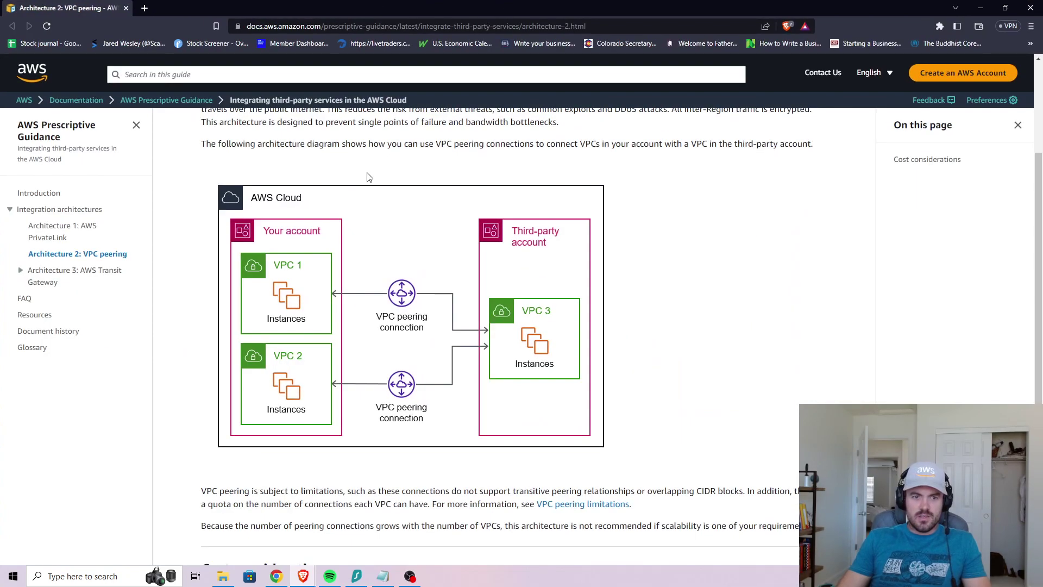